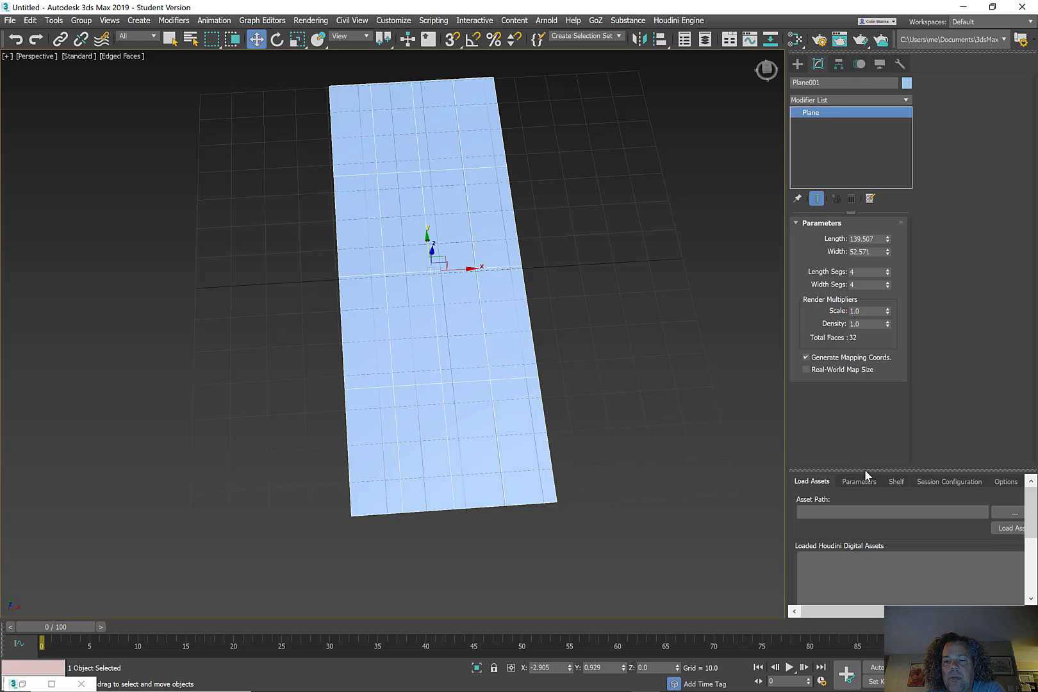
Undock the Houdini Engine panel and close it
drag(864, 469, 601, 294)
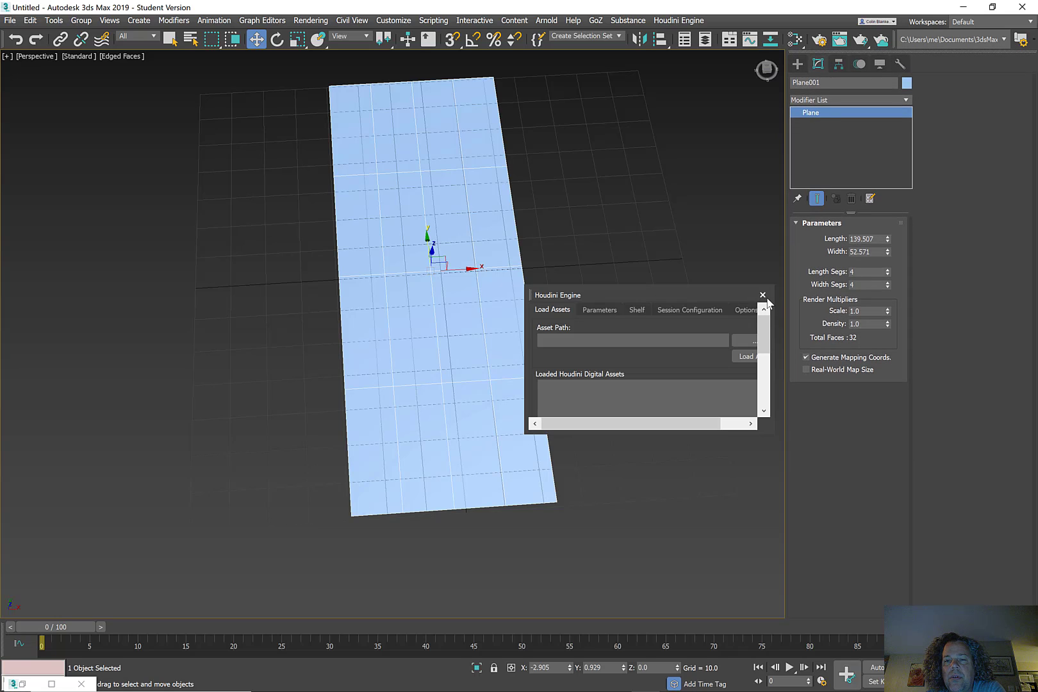
click(763, 296)
In File Explorer's WeaponRack images folder, view the reference images Gladius_ref_Pretty_02.jpg and Gladius_ref_Pretty_03.jpg, then close the photo viewer
mouse_move(617, 688)
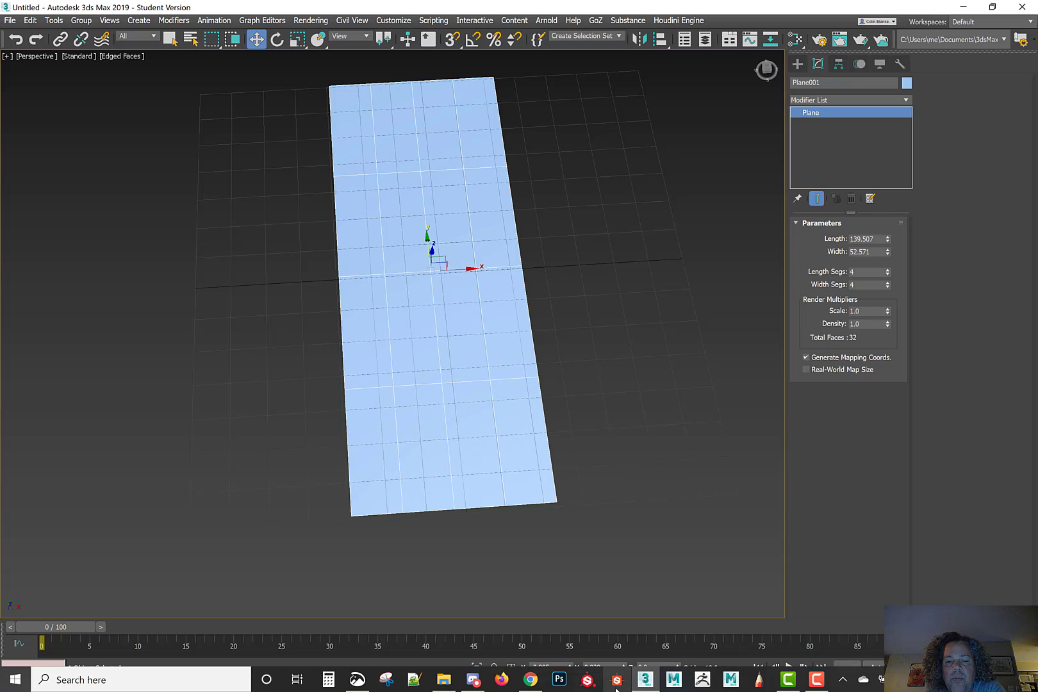
click(456, 685)
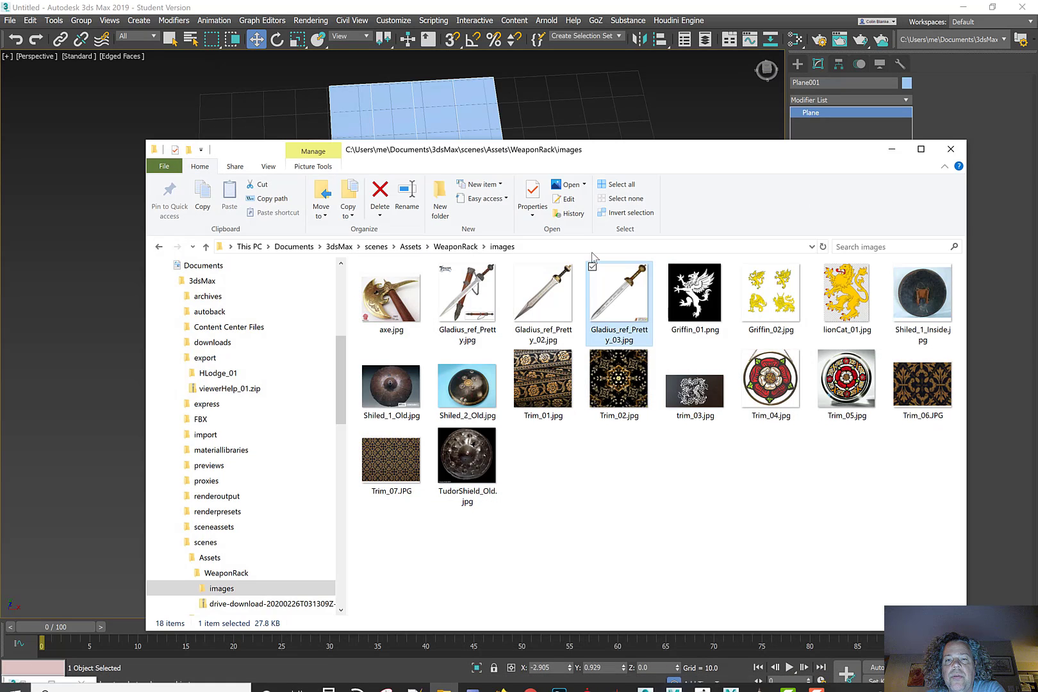
drag(587, 155, 742, 95)
click(721, 232)
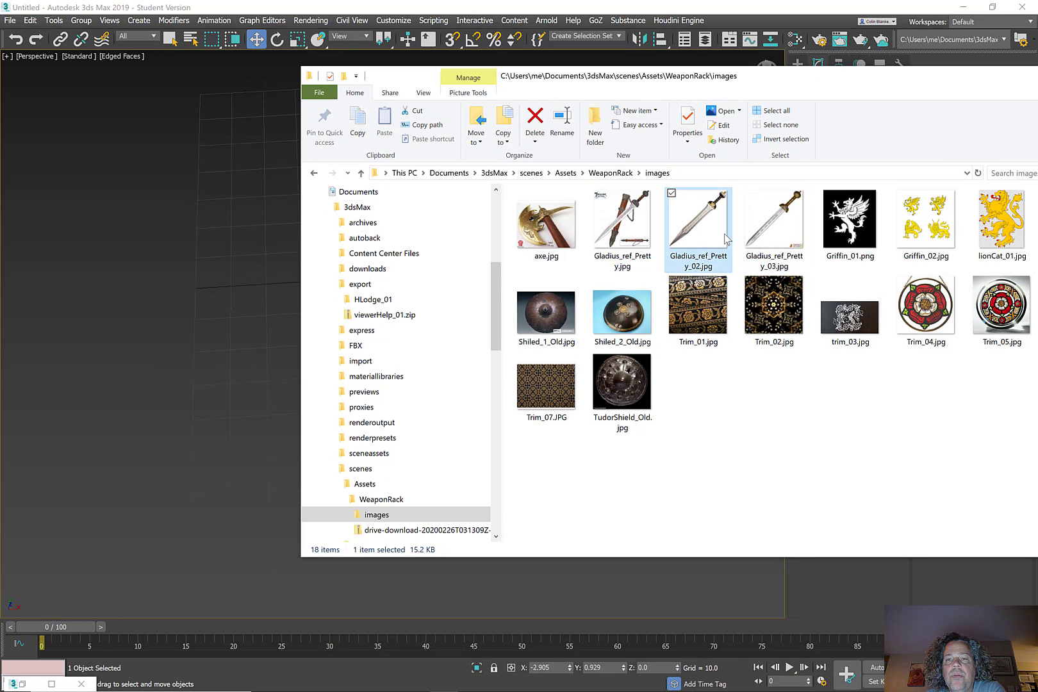
double_click(703, 223)
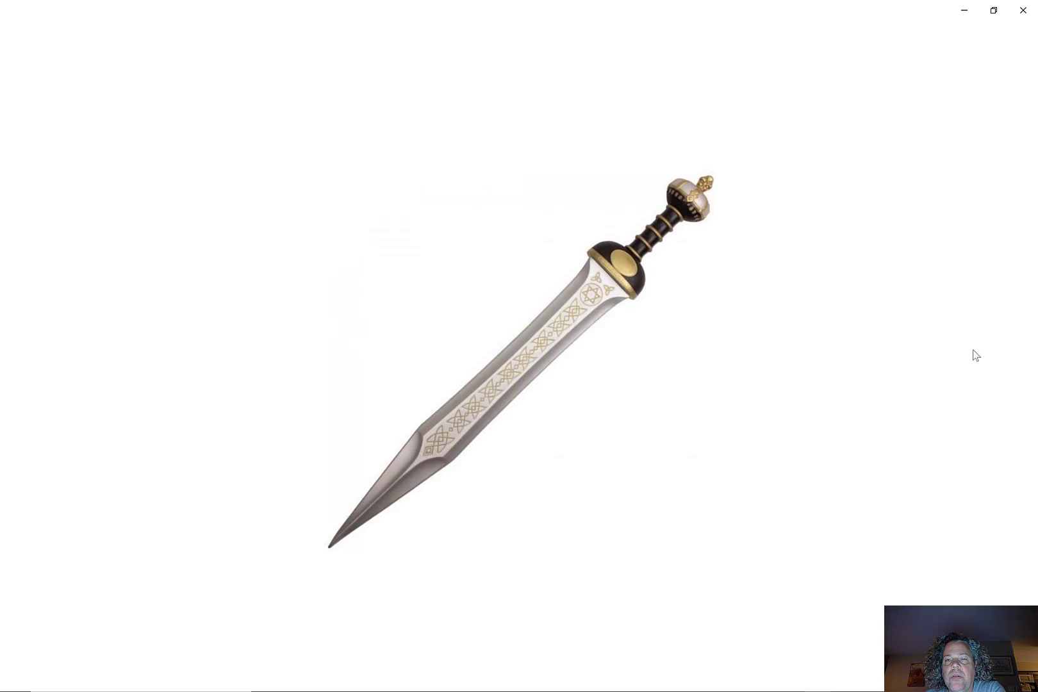
click(1008, 362)
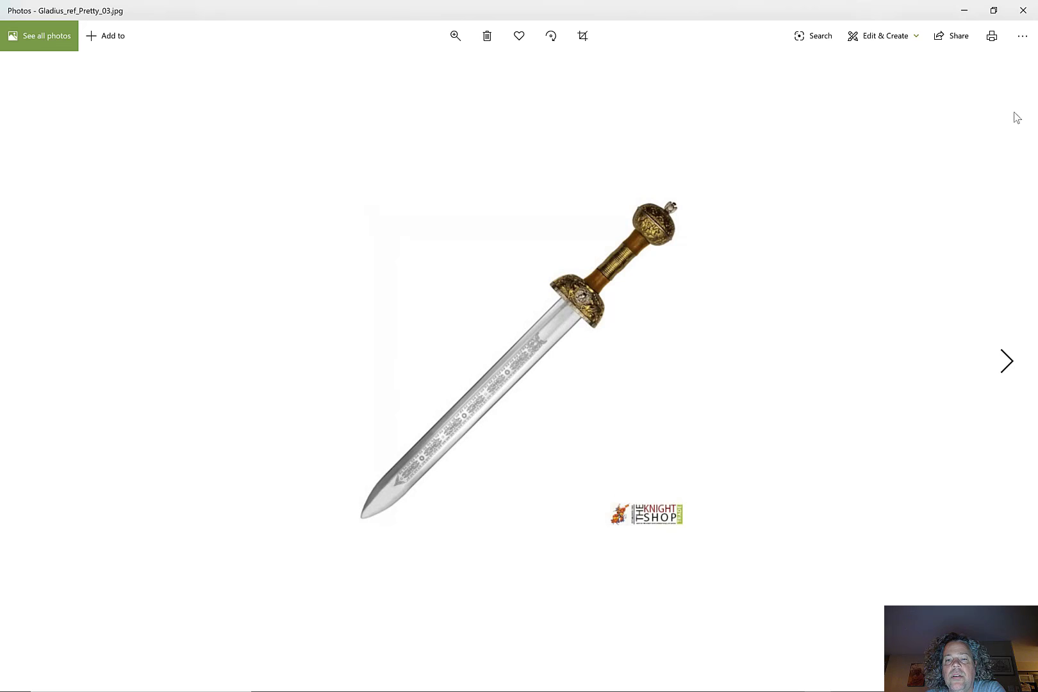
click(1023, 10)
Apply Gladius_ref_Pretty_03.jpg from the WeaponRack images folder to the plane in the perspective viewport
drag(672, 83, 825, 98)
middle_drag(431, 189, 163, 249)
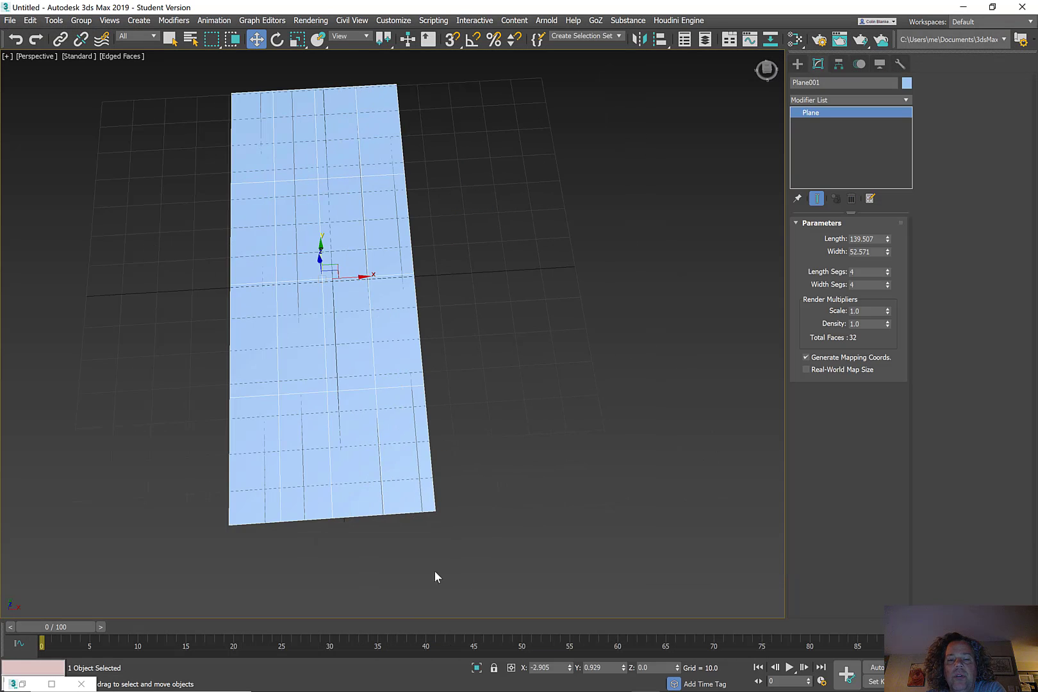
mouse_move(424, 688)
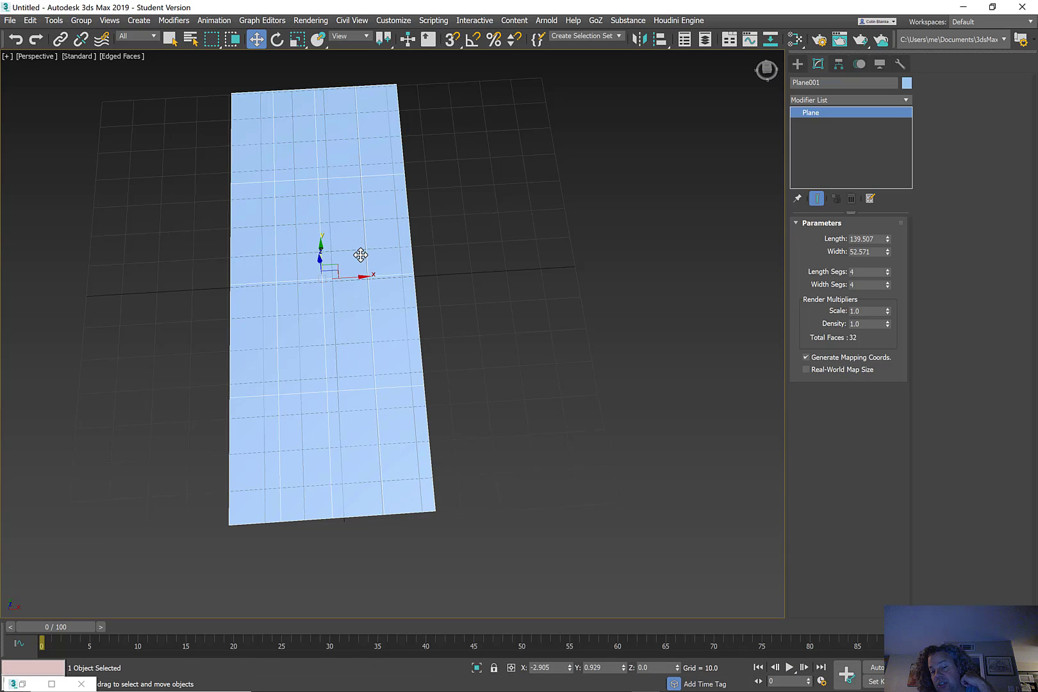
click(442, 685)
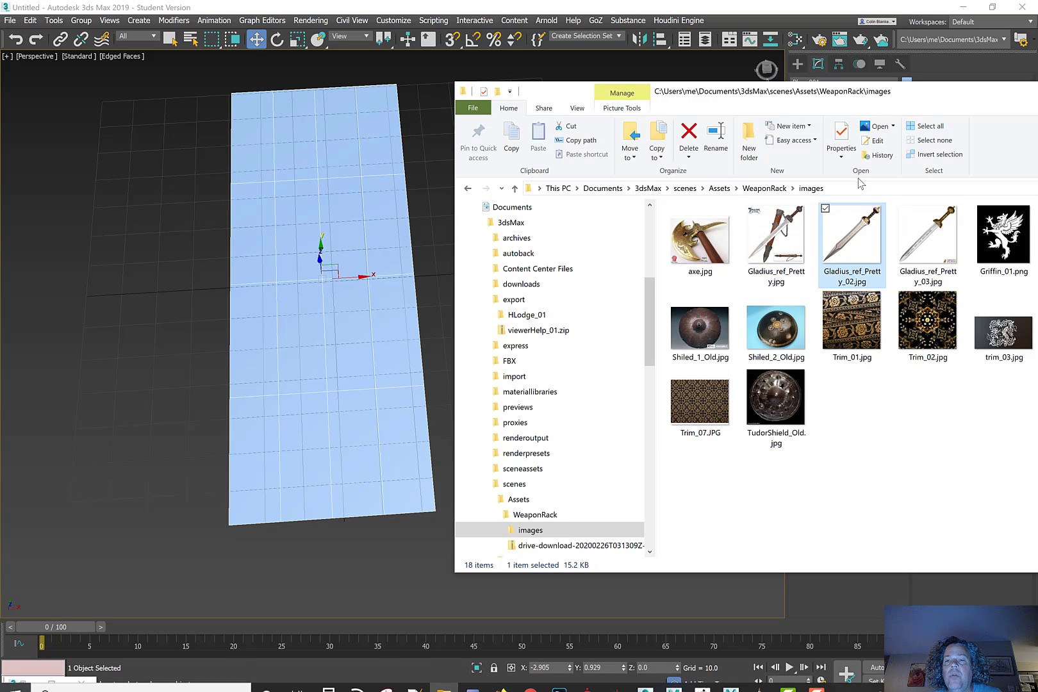
click(933, 285)
drag(931, 247, 341, 239)
click(360, 256)
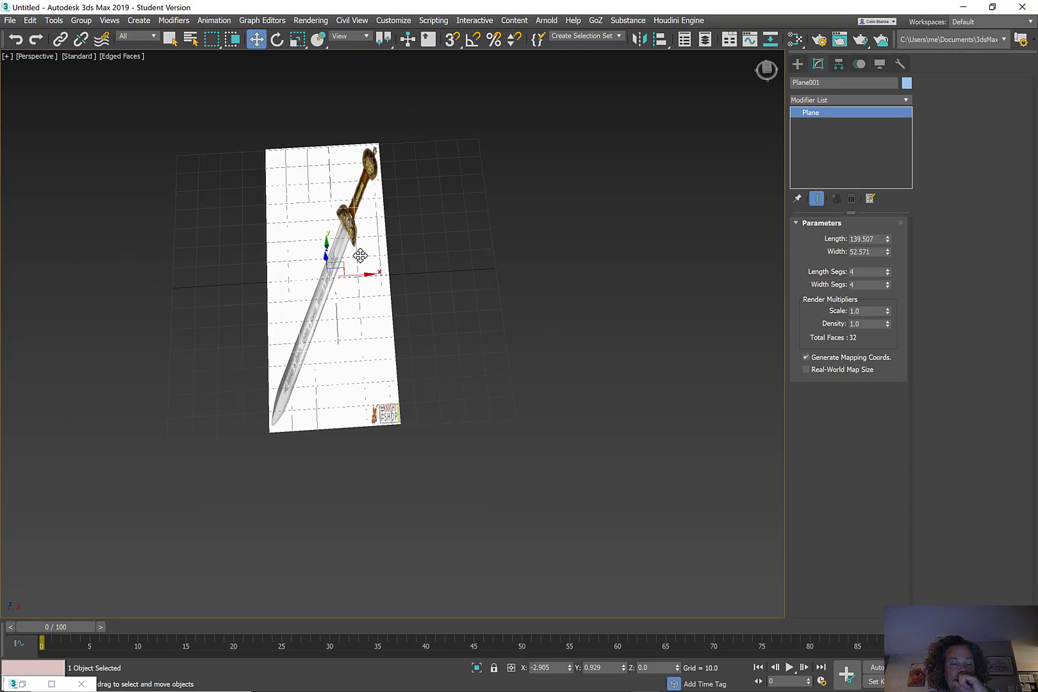
Switch the perspective viewport showing the textured plane to wireframe display
alt+middle_drag(358, 255, 348, 243)
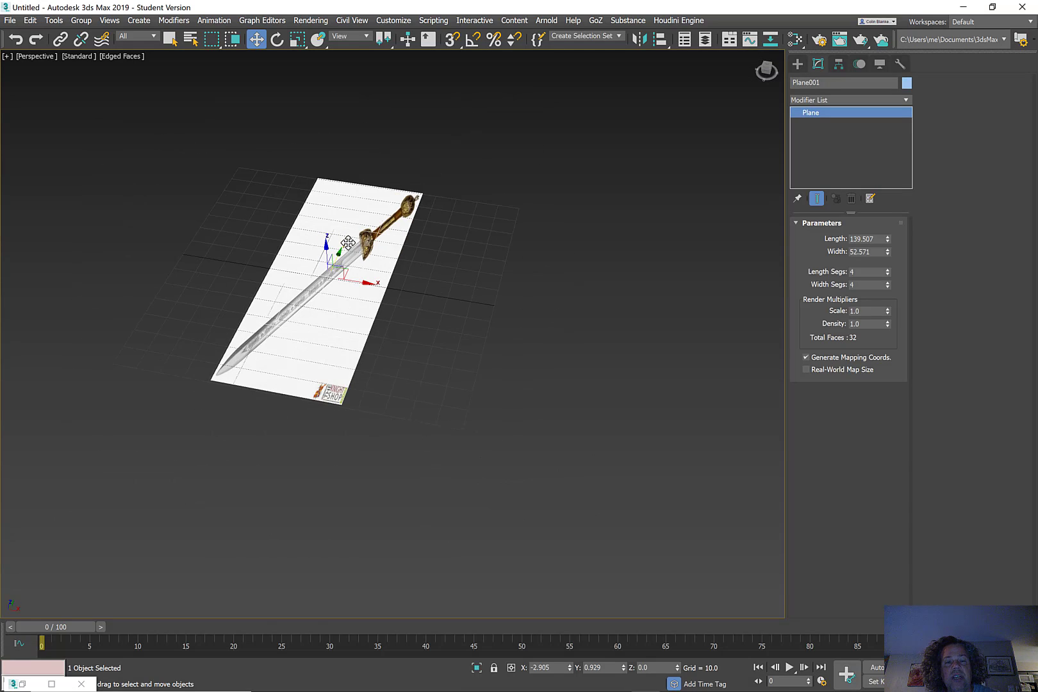
mouse_move(376, 305)
alt+middle_down()
mouse_move(426, 336)
mouse_move(443, 327)
alt+middle_up()
key(F3)
scroll(435, 346, up, 3)
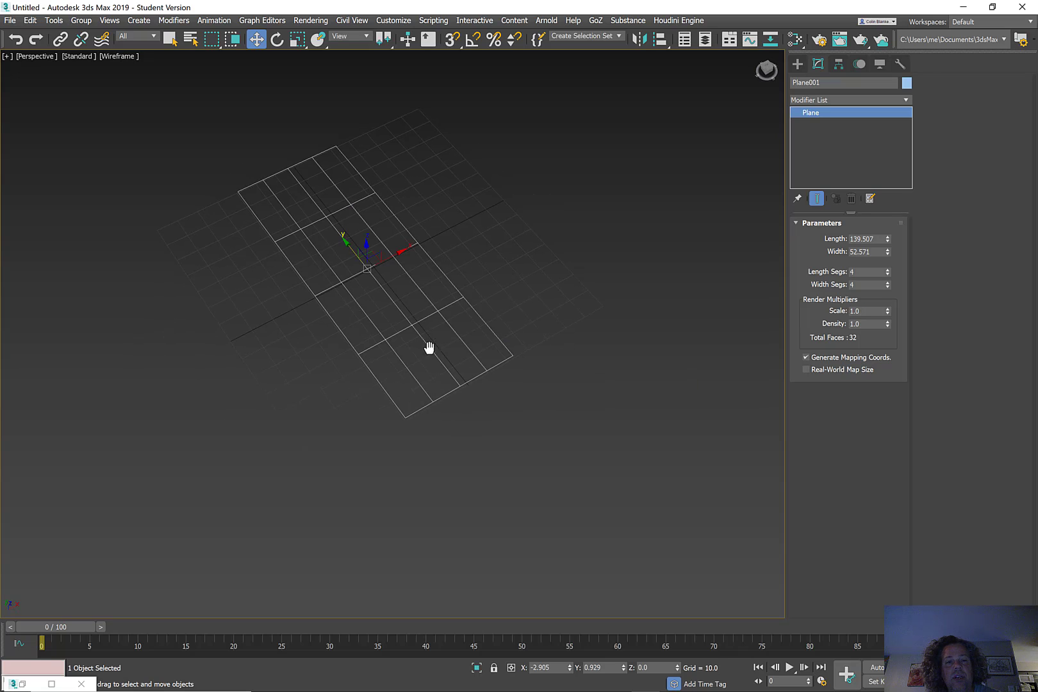
key(m)
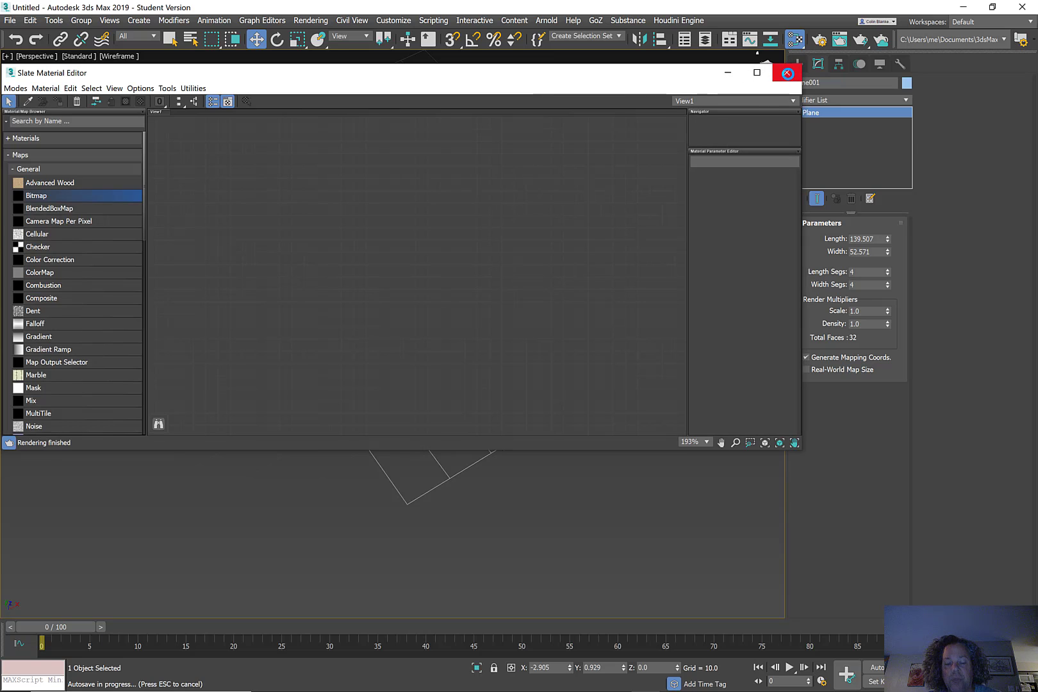
click(787, 72)
Drop Gladius_ref_Pretty_03.jpg onto empty viewport space and apply it as both a viewport background and an environment map
mouse_move(477, 691)
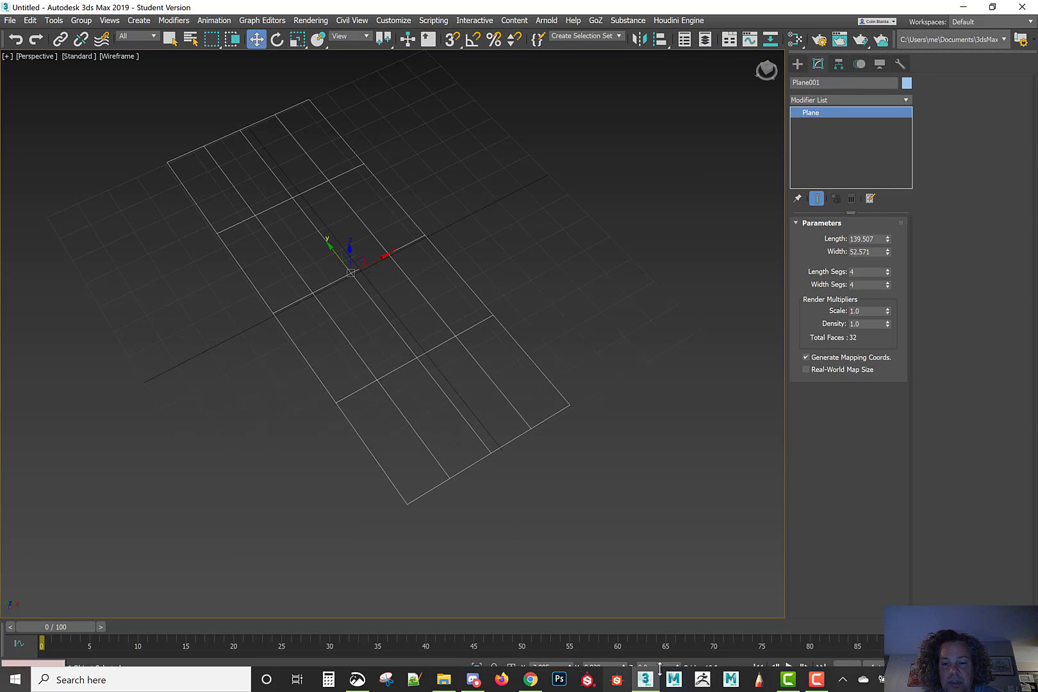
click(443, 681)
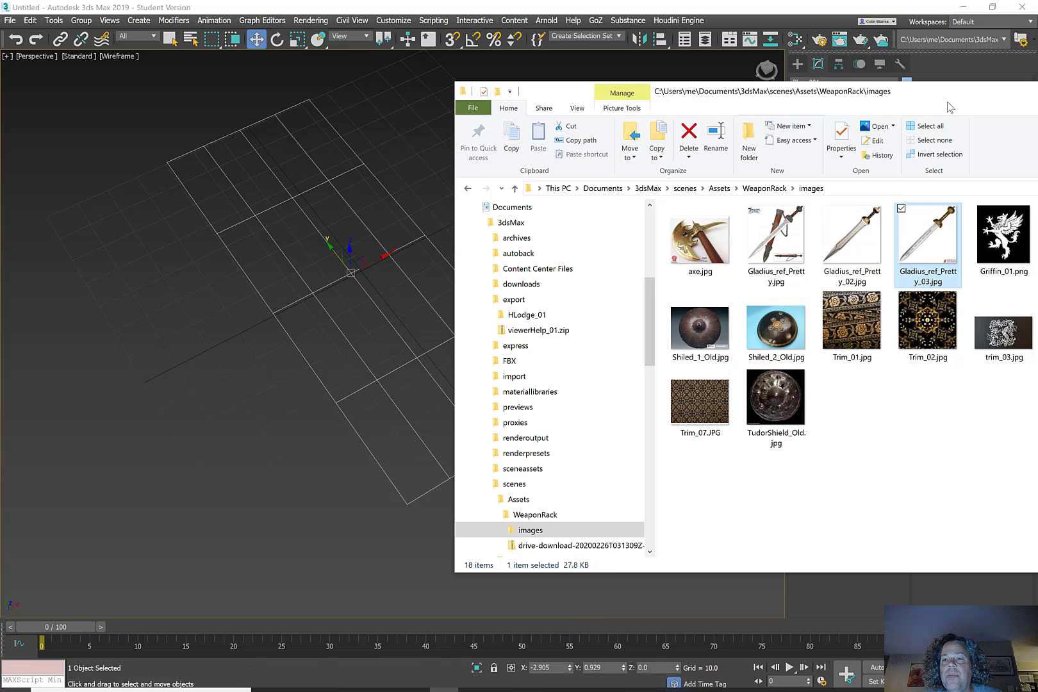
drag(862, 252, 196, 351)
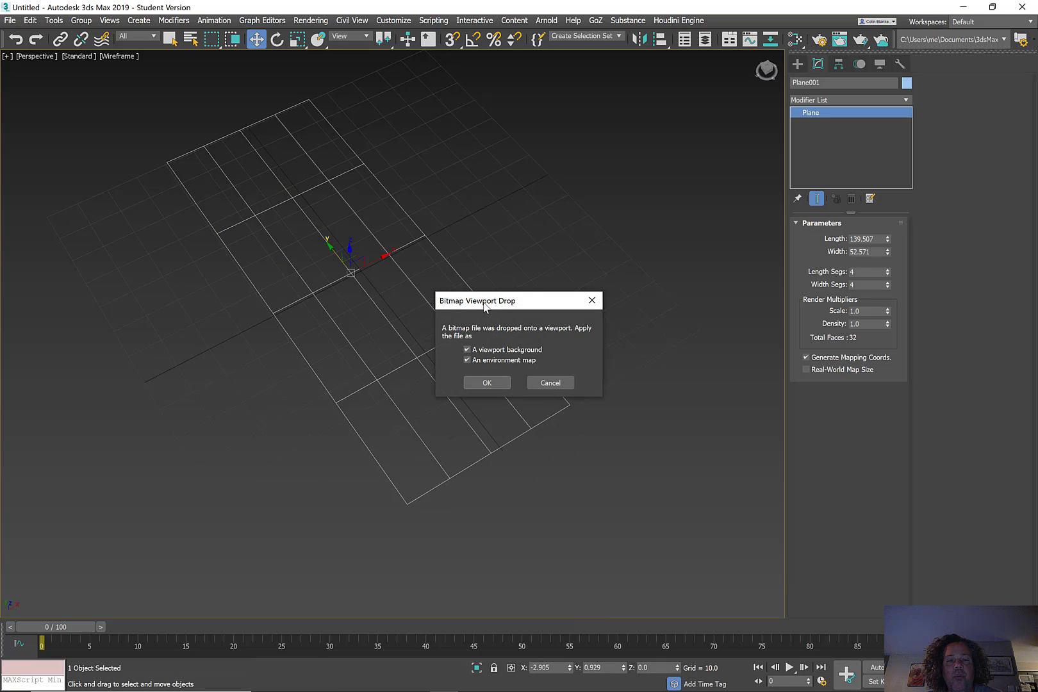
click(487, 382)
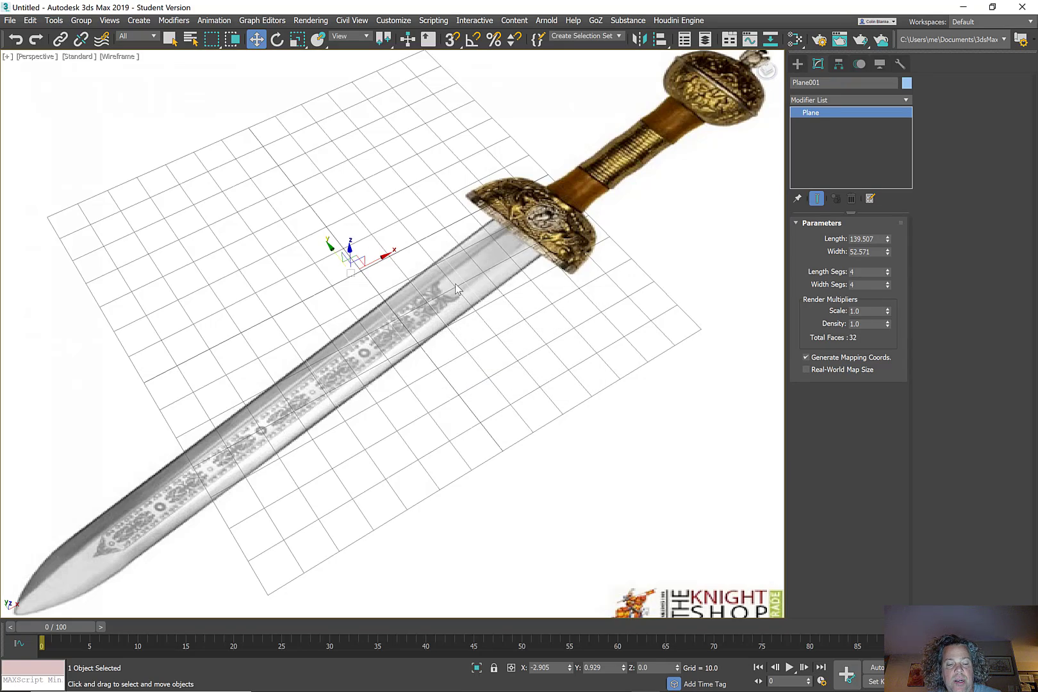
middle_drag(314, 168, 405, 195)
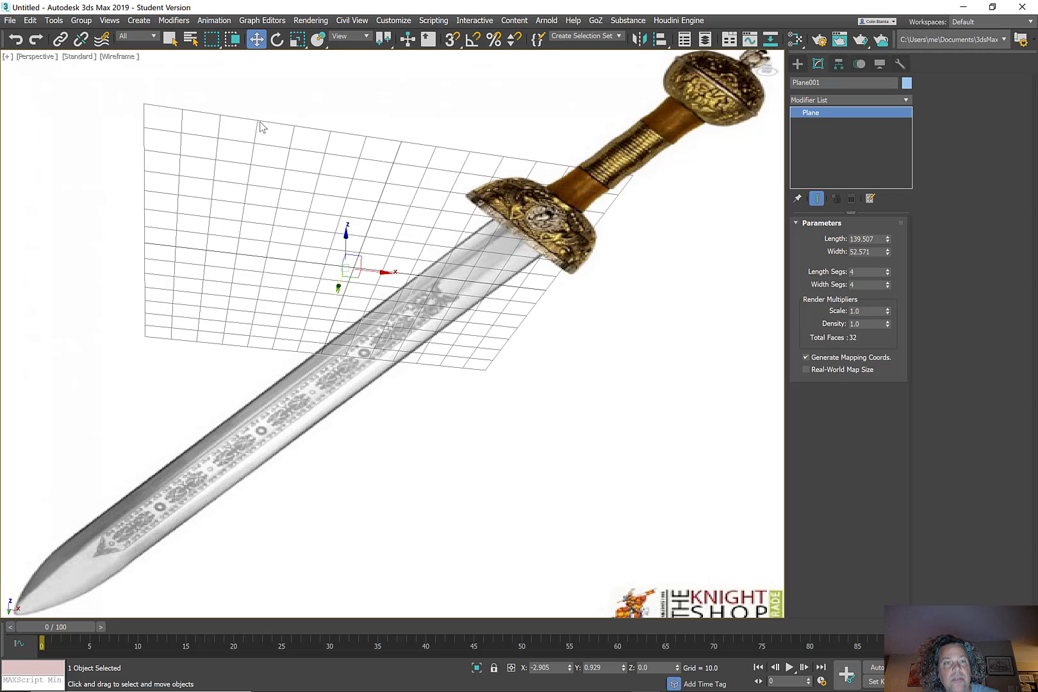
Remove the sword image file from the perspective viewport's background configuration
click(32, 56)
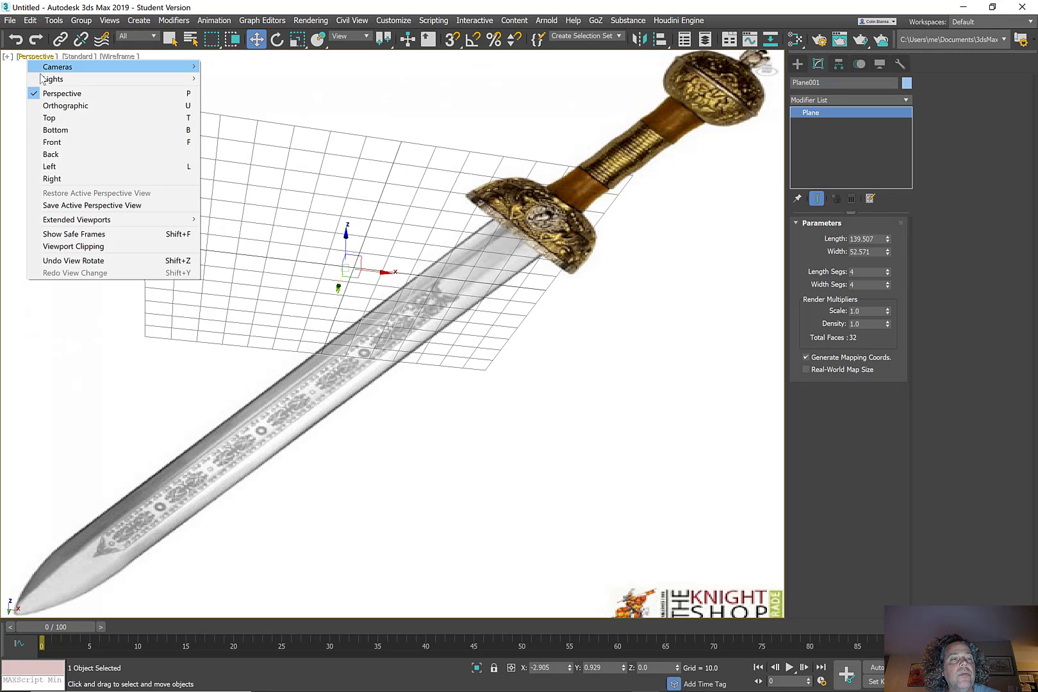
click(8, 57)
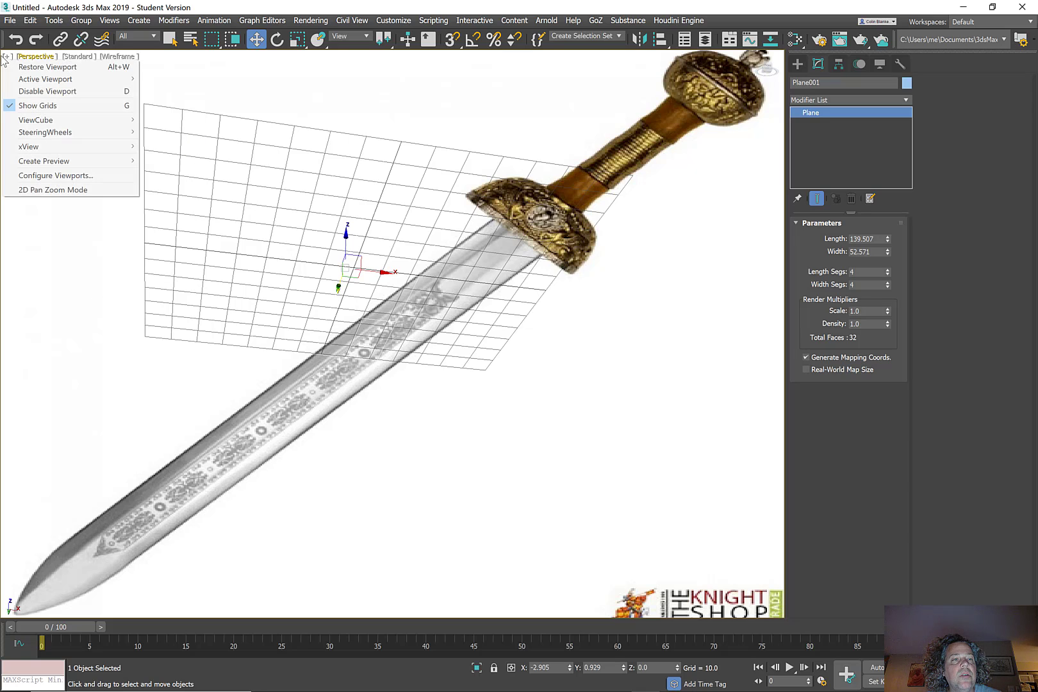
click(37, 176)
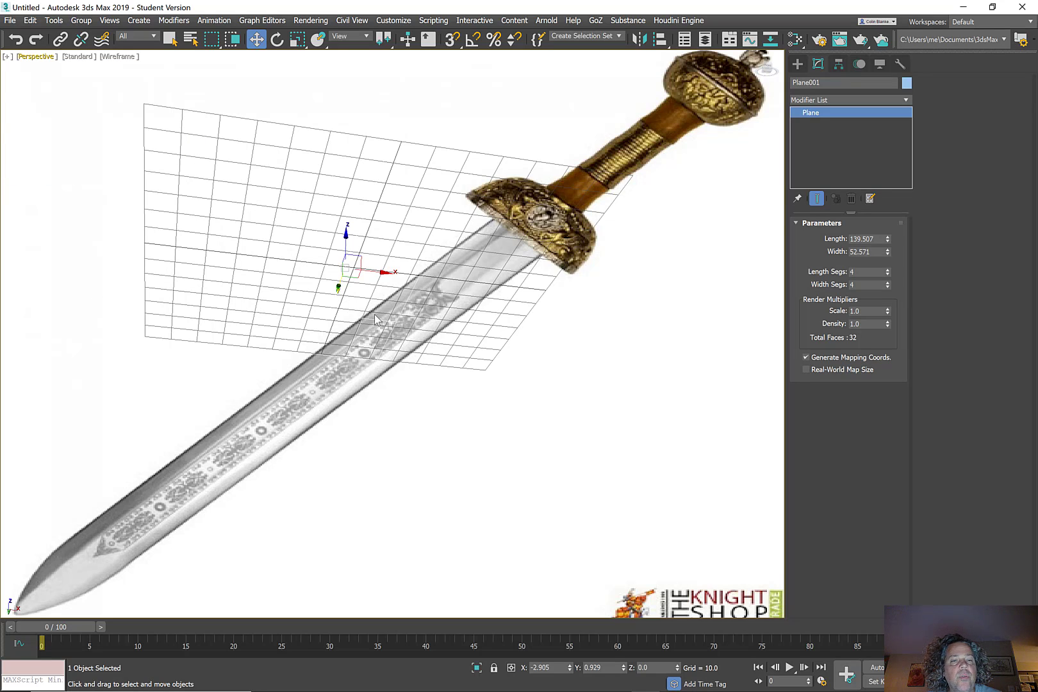
click(430, 204)
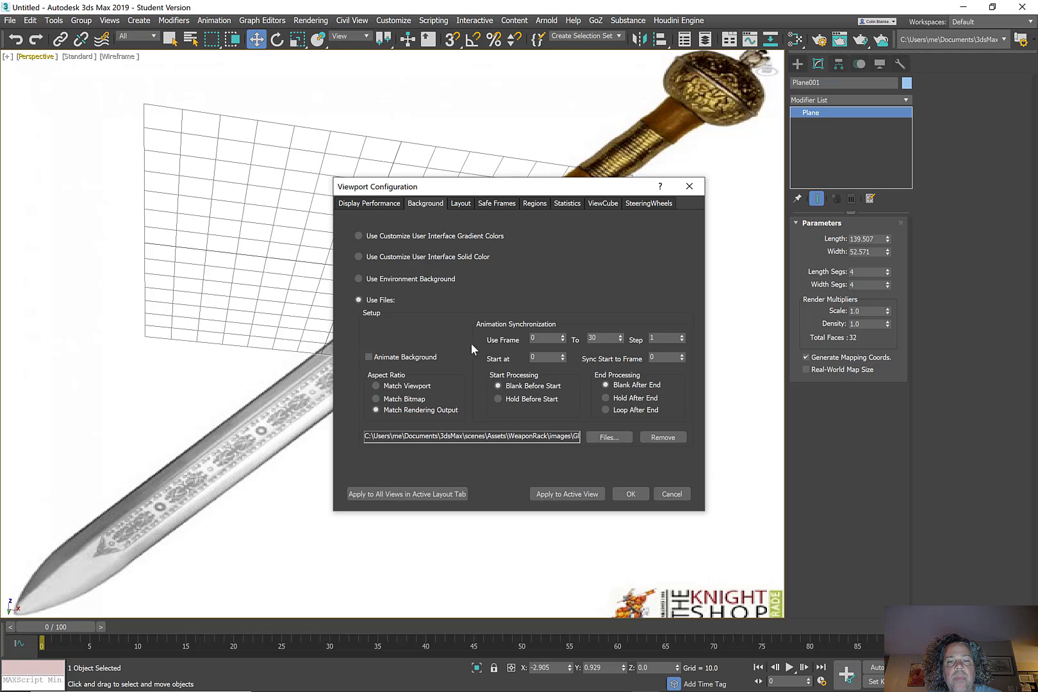
click(660, 438)
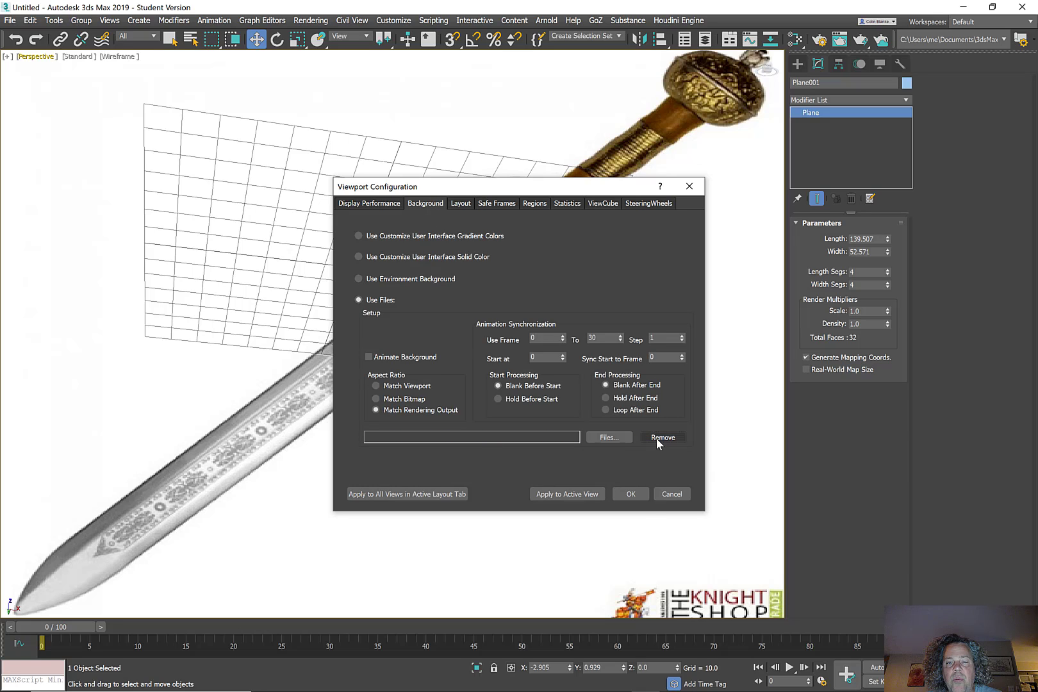
click(628, 494)
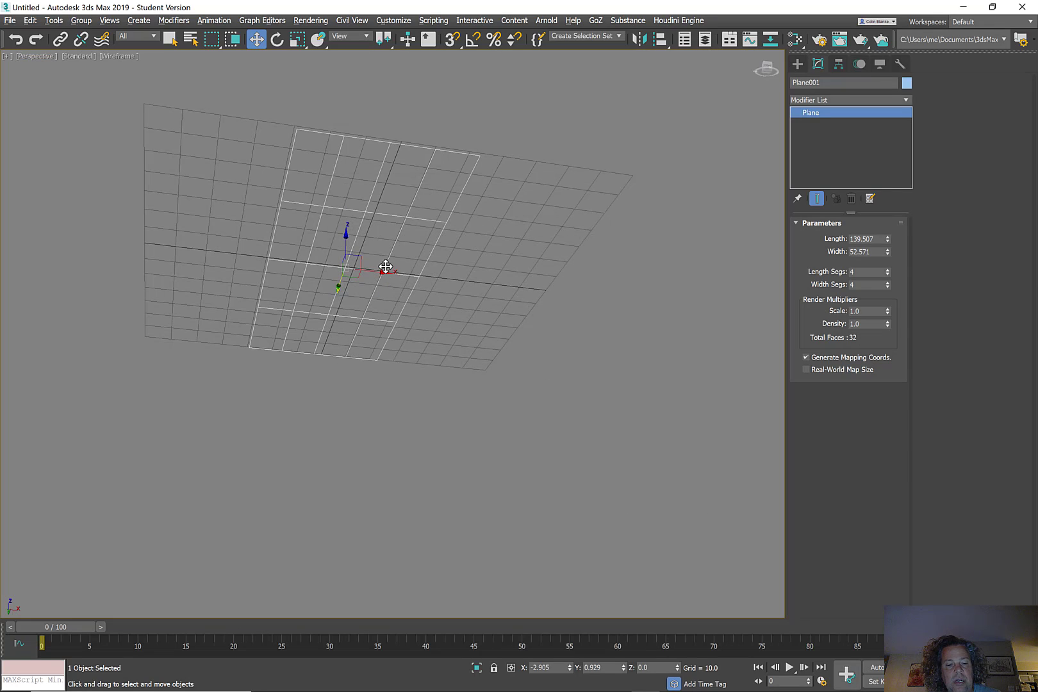
In the four-viewport layout, change the Orthographic view to Front and return the perspective view to default shading
alt+middle_drag(386, 267, 405, 306)
key(alt+w)
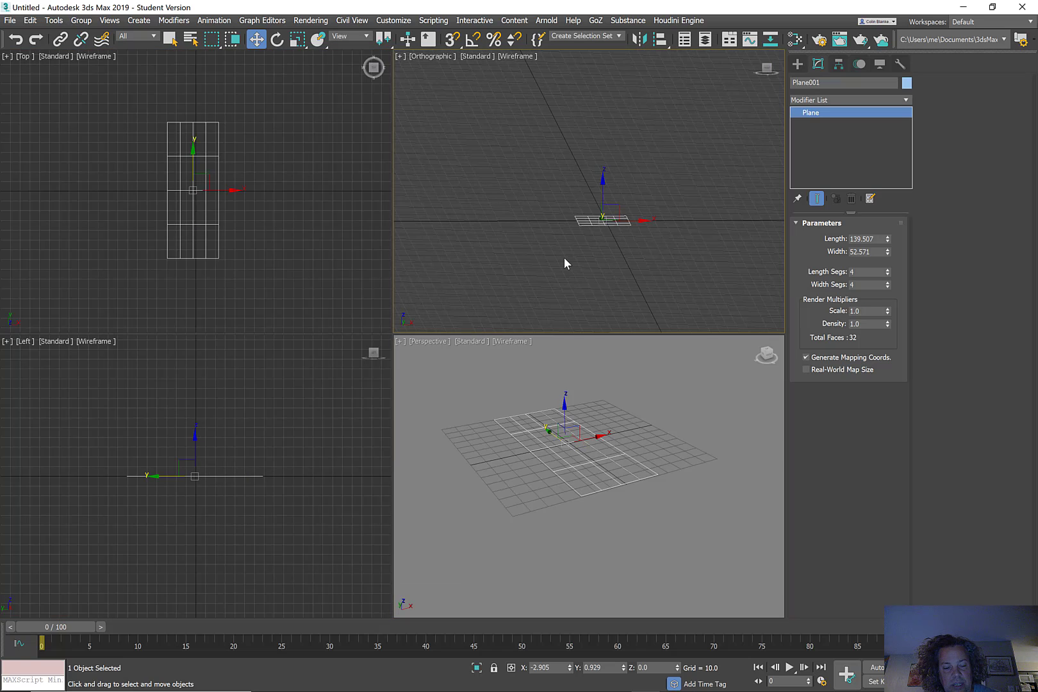
key(f)
mouse_move(614, 476)
middle_down()
mouse_move(636, 491)
mouse_move(621, 488)
mouse_move(627, 497)
mouse_move(661, 437)
mouse_move(602, 488)
middle_up()
key(F3)
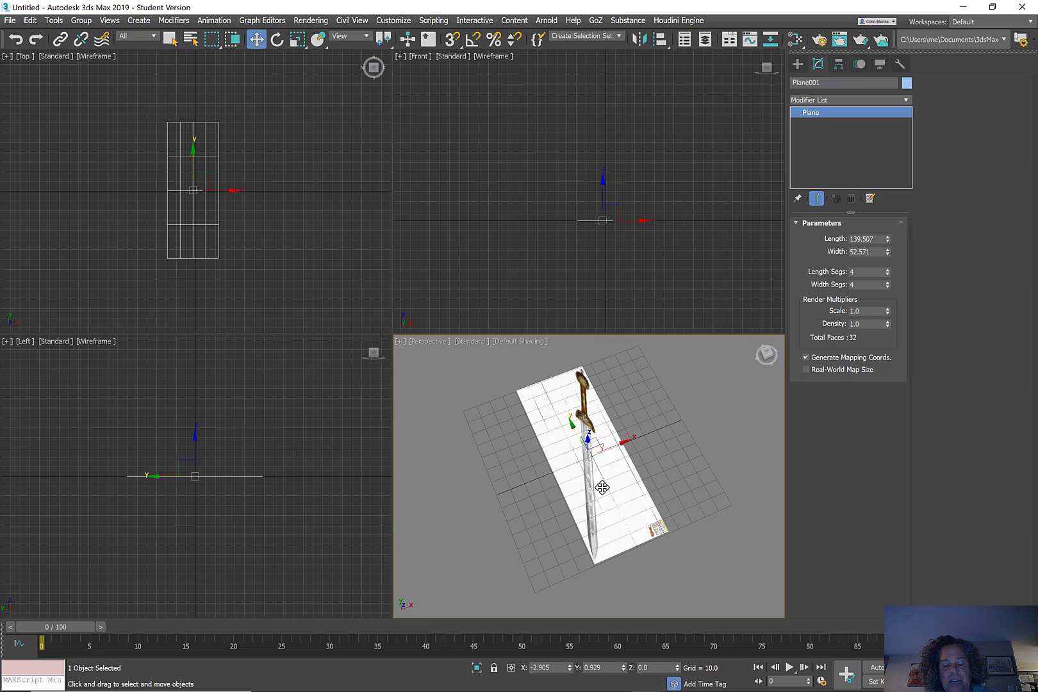
Add a gladius reference image from the WeaponRack images folder to the Slate Material Editor as a Bitmap node
key(m)
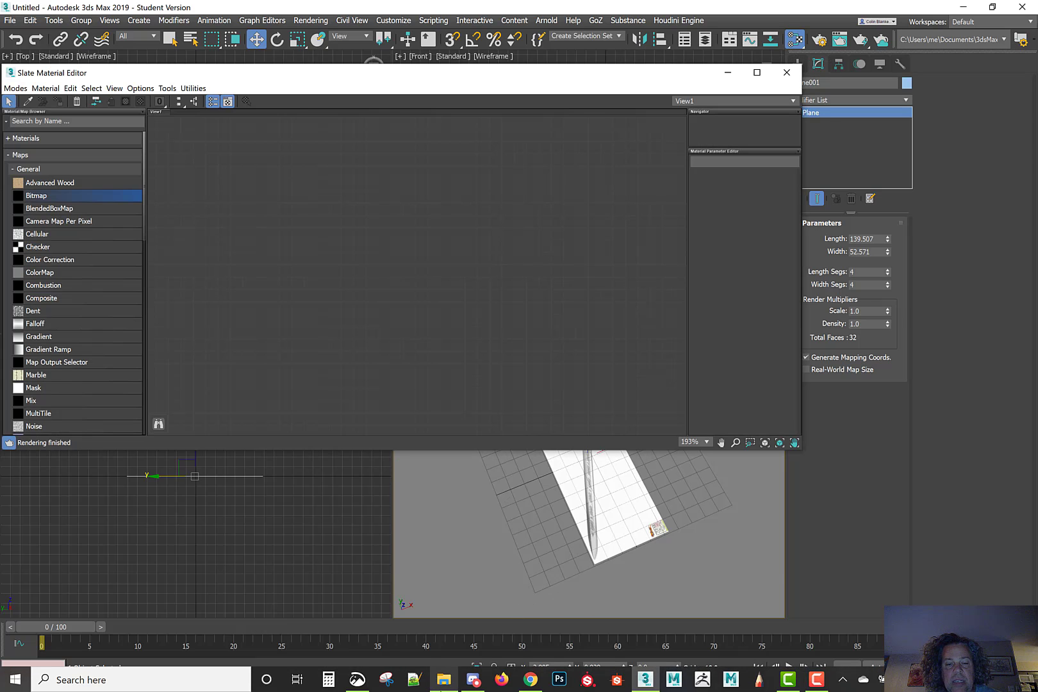
click(444, 690)
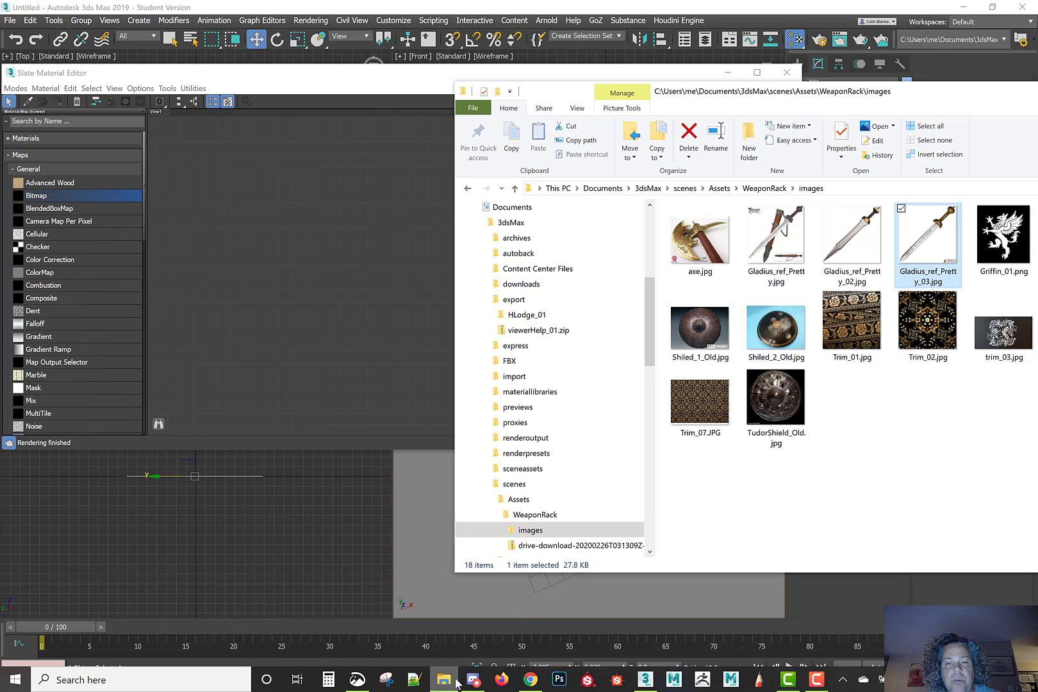
click(855, 257)
drag(866, 248, 244, 211)
click(267, 273)
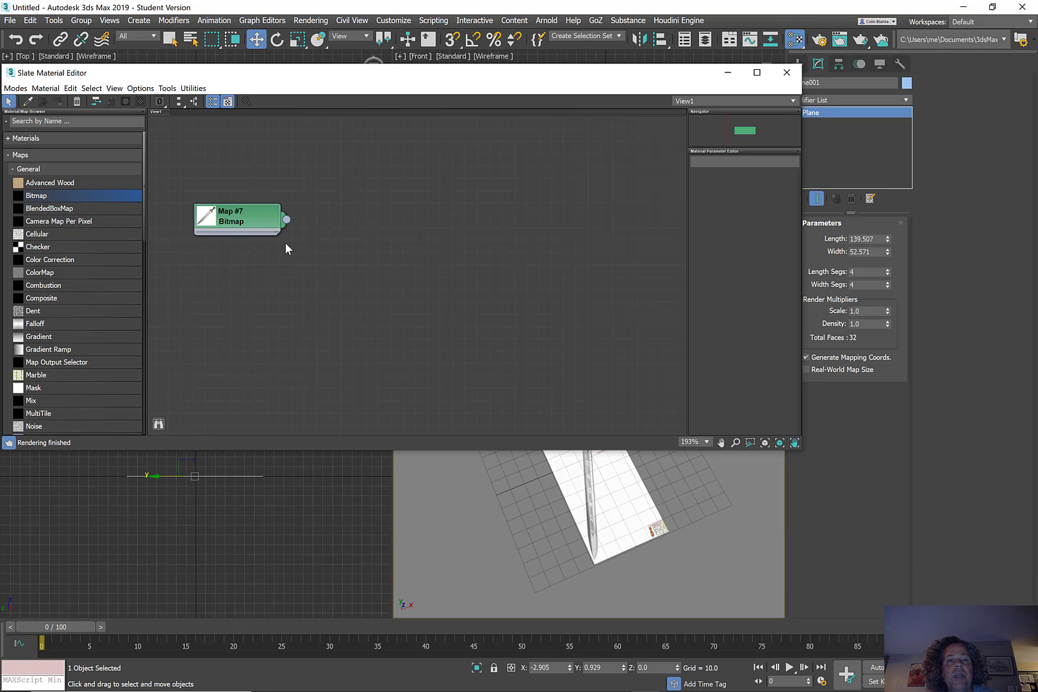
Create a Scanline Standard material from the bitmap's output, wired to Diffuse Color, and move its node away from the bitmap
drag(291, 218, 339, 225)
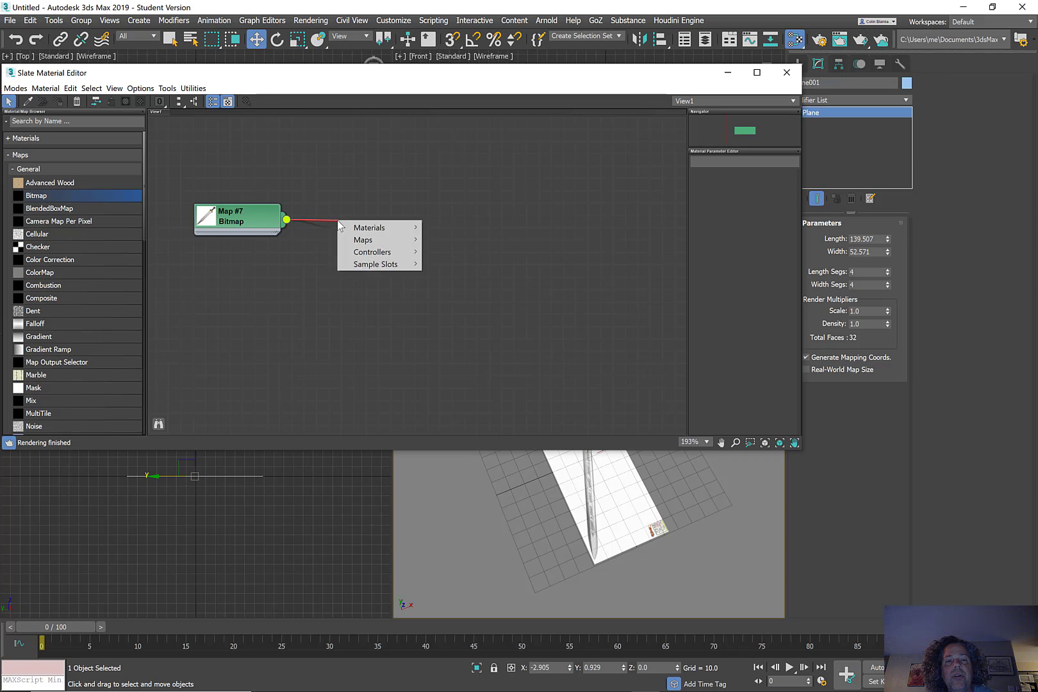
mouse_move(356, 230)
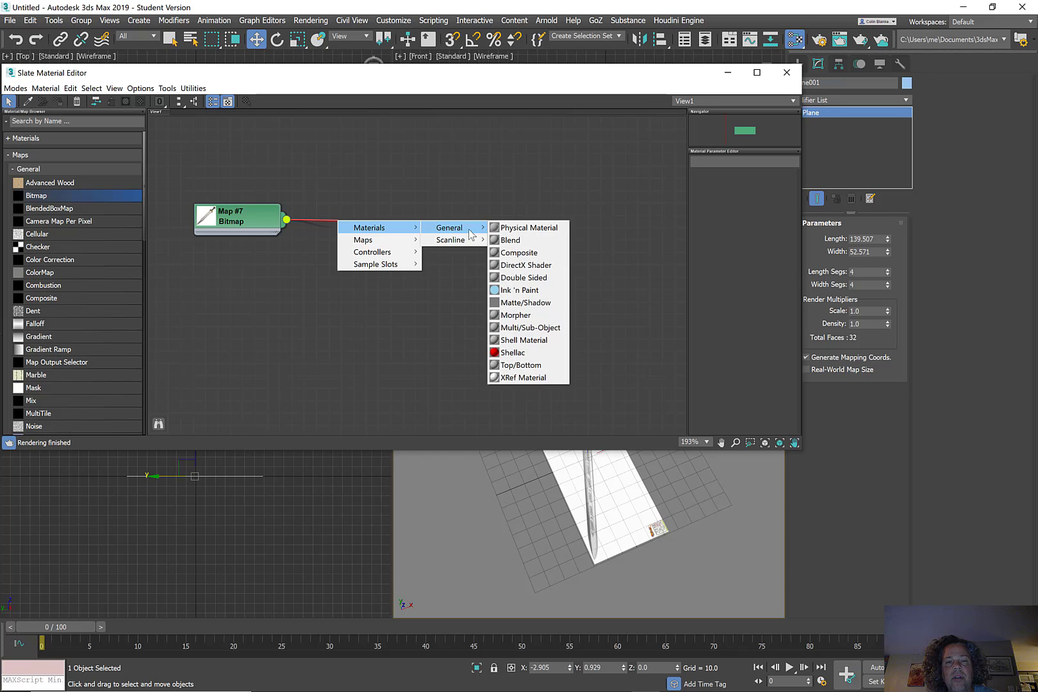
mouse_move(479, 247)
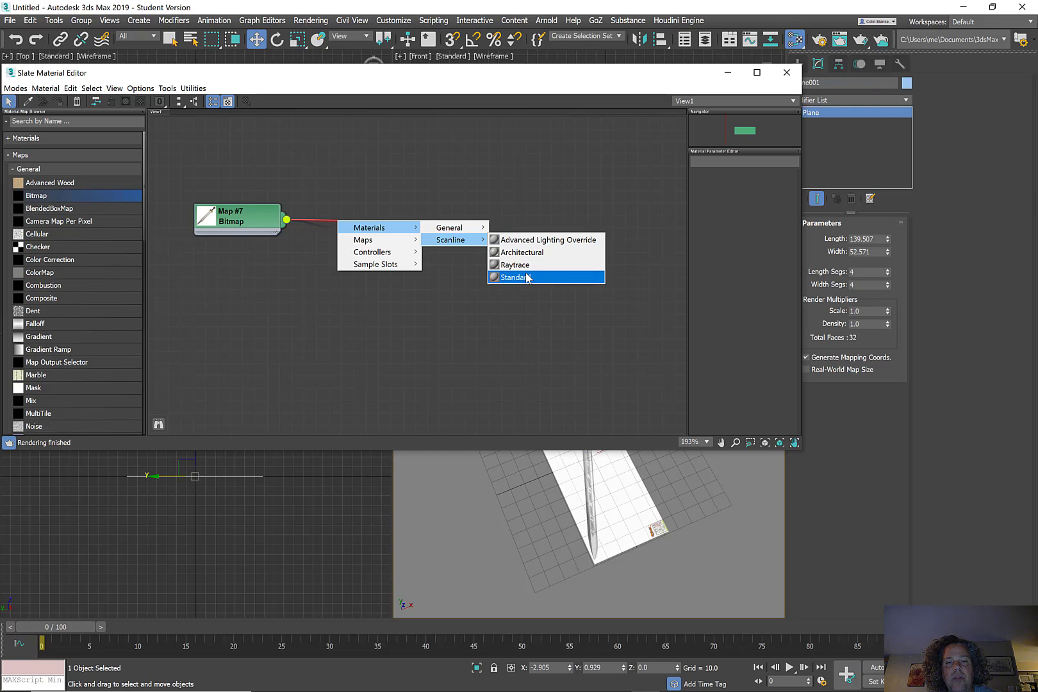
click(506, 277)
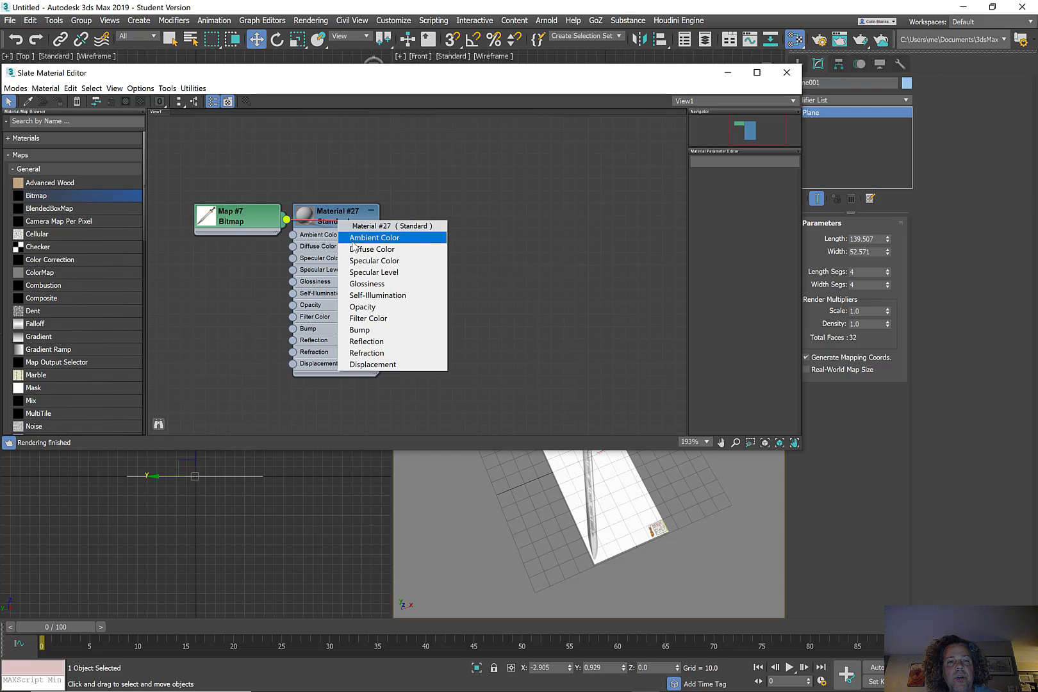
click(357, 249)
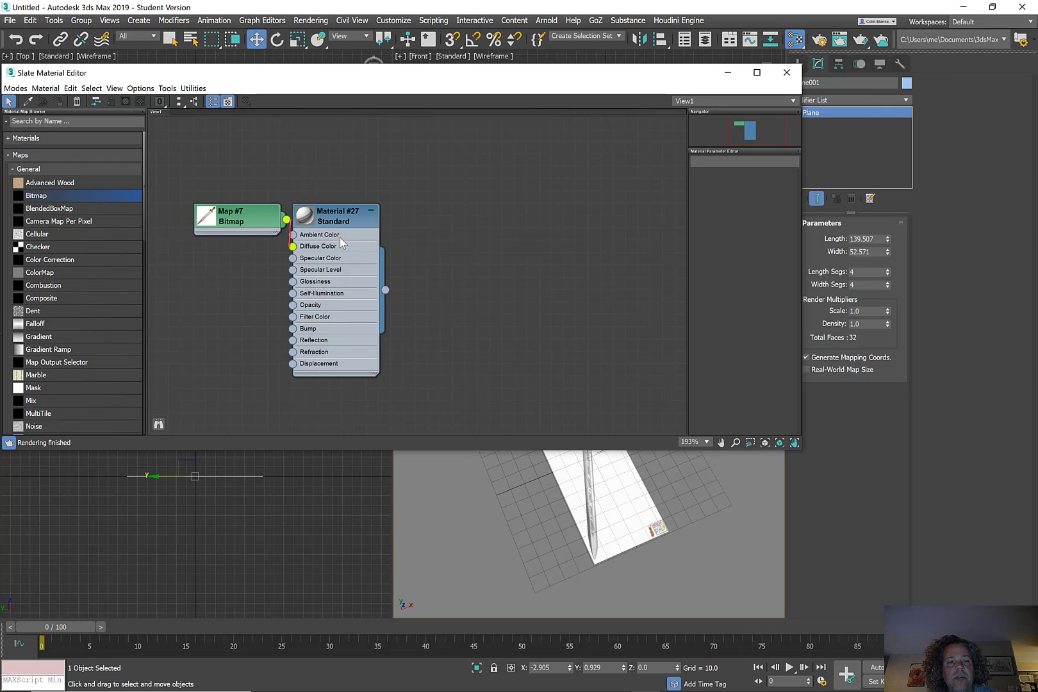
drag(341, 218, 488, 205)
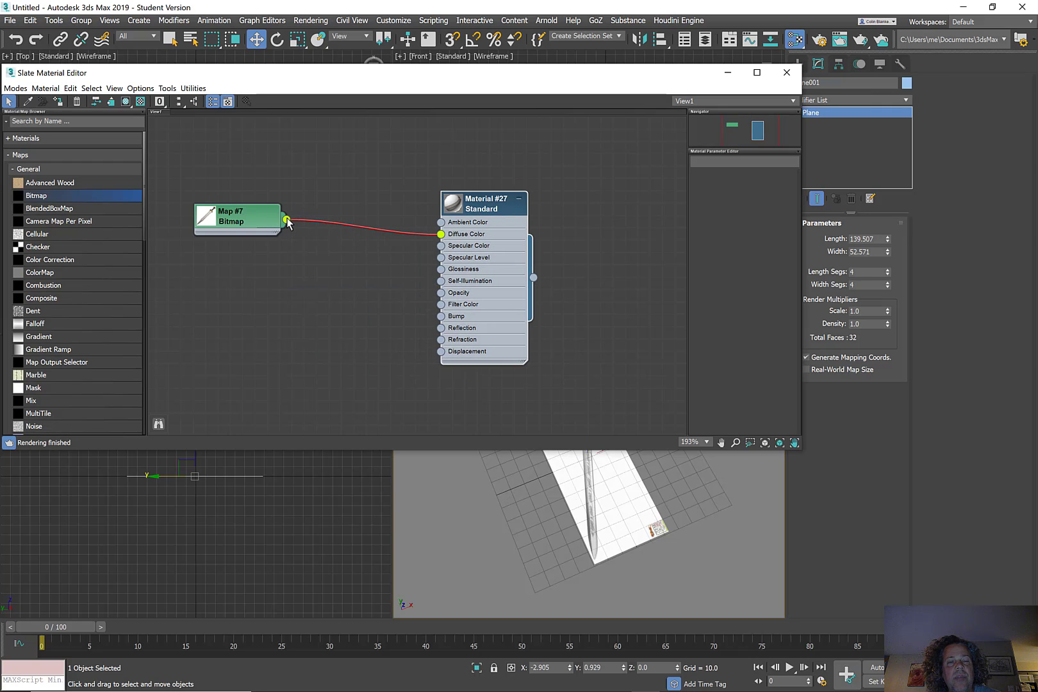
Enlarge the gladius material's node preview, open its parameters, and adjust the spacing between the material and bitmap nodes
drag(265, 231, 277, 231)
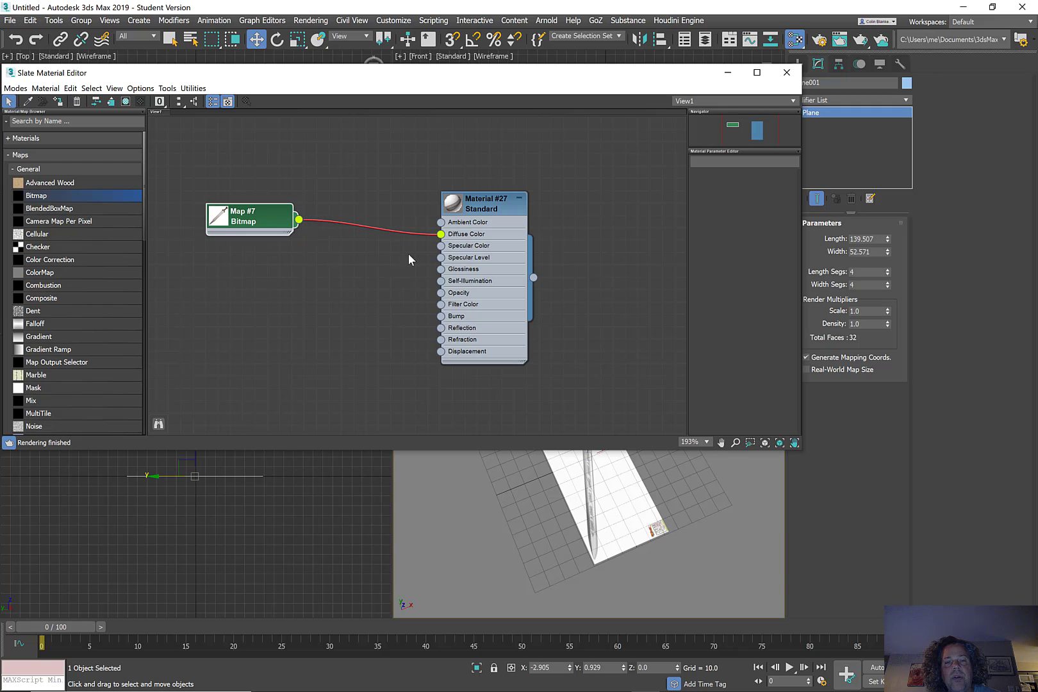
double_click(451, 205)
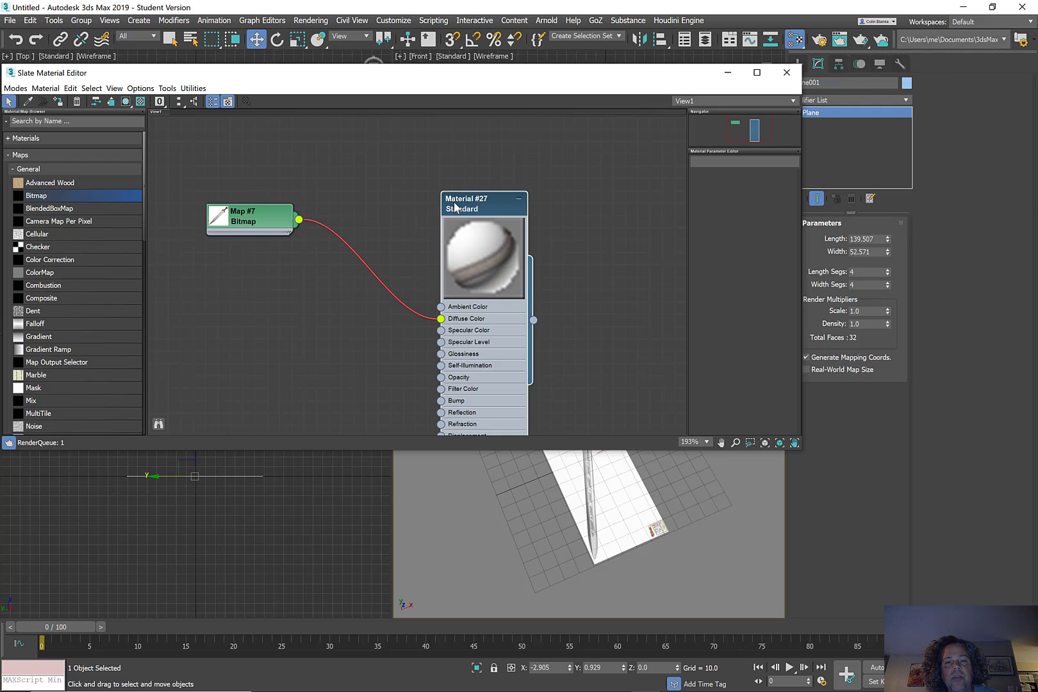
double_click(494, 213)
drag(484, 210, 472, 175)
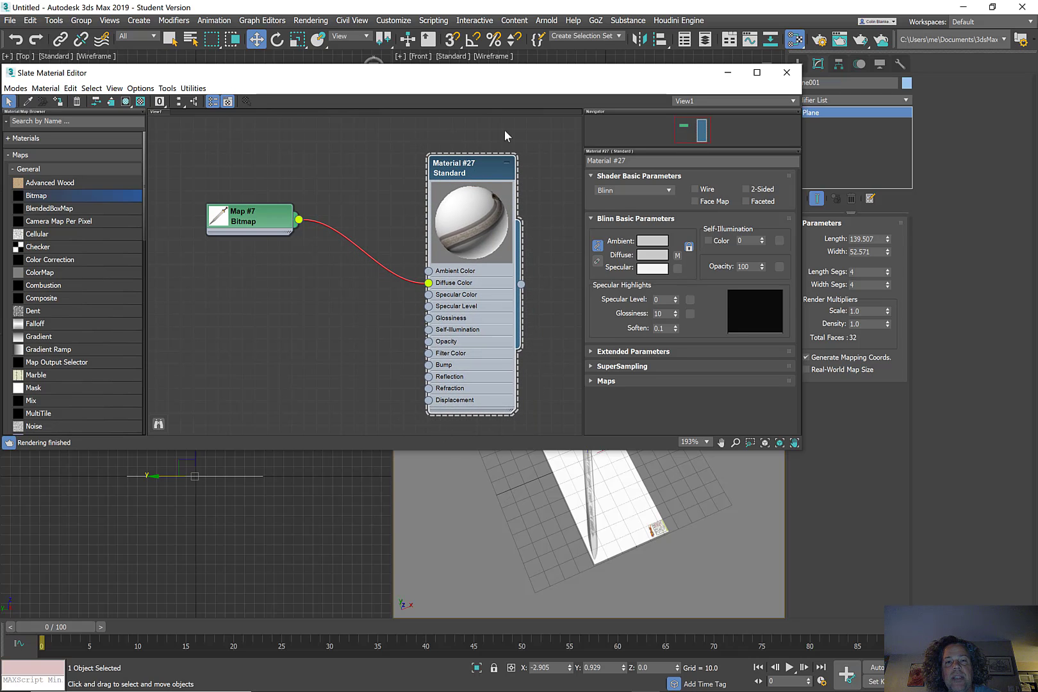
Assign the gladius Standard material to the selected plane and show the shaded material in the viewport
click(679, 511)
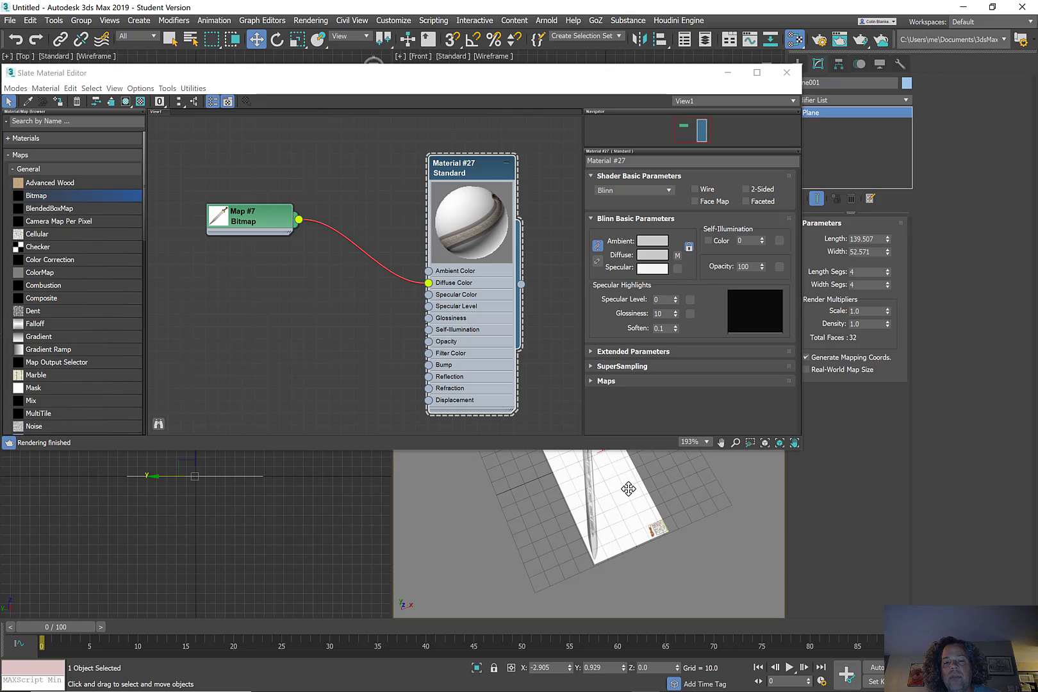
click(630, 520)
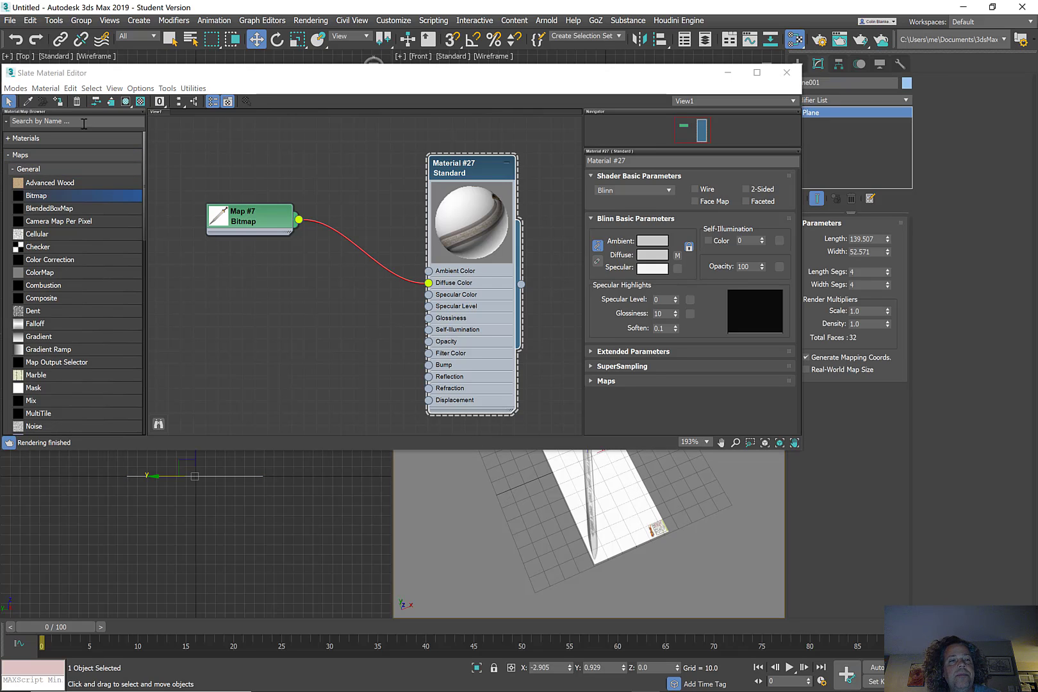
drag(135, 77, 196, 81)
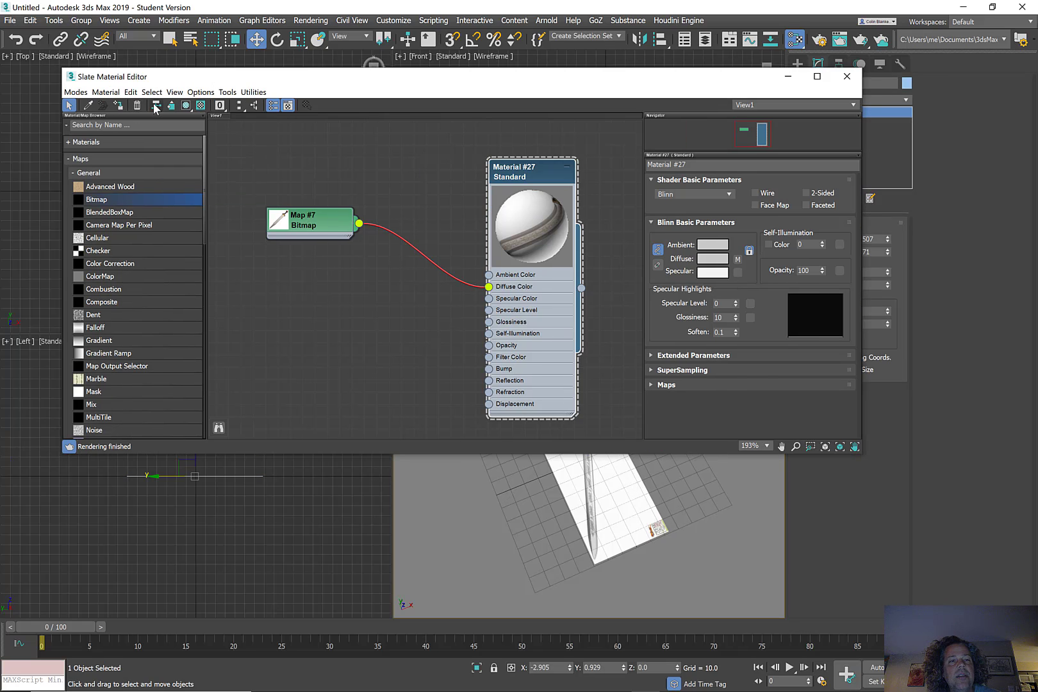
click(118, 107)
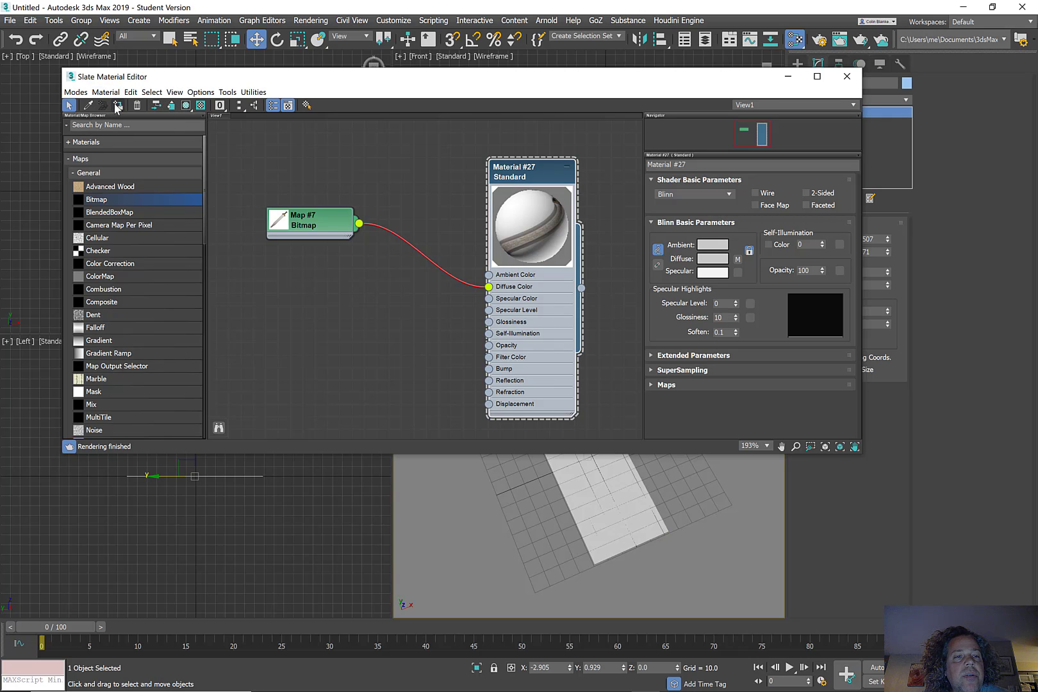
middle_drag(672, 529, 712, 526)
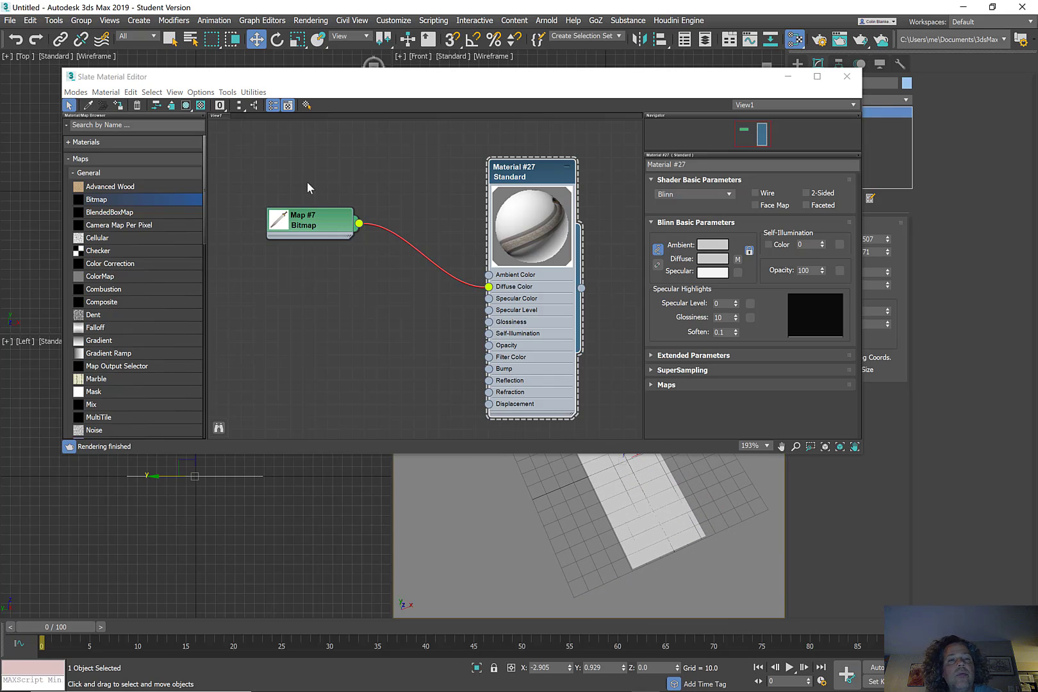
click(187, 105)
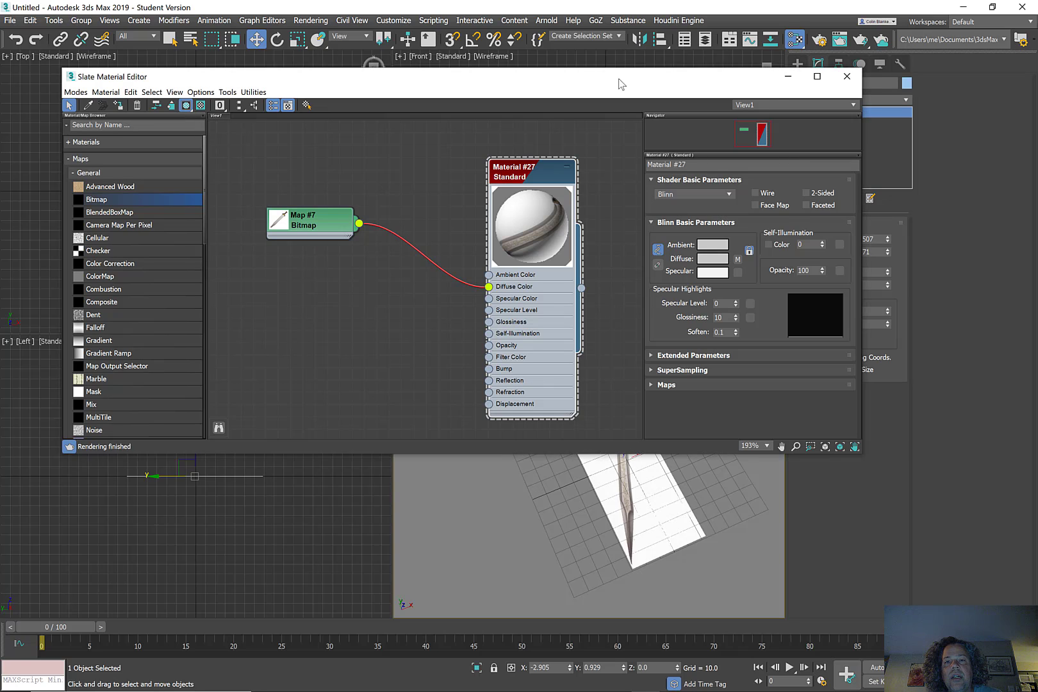
drag(619, 83, 322, 50)
mouse_move(638, 527)
alt+middle_down()
mouse_move(667, 479)
mouse_move(674, 494)
mouse_move(644, 522)
alt+middle_up()
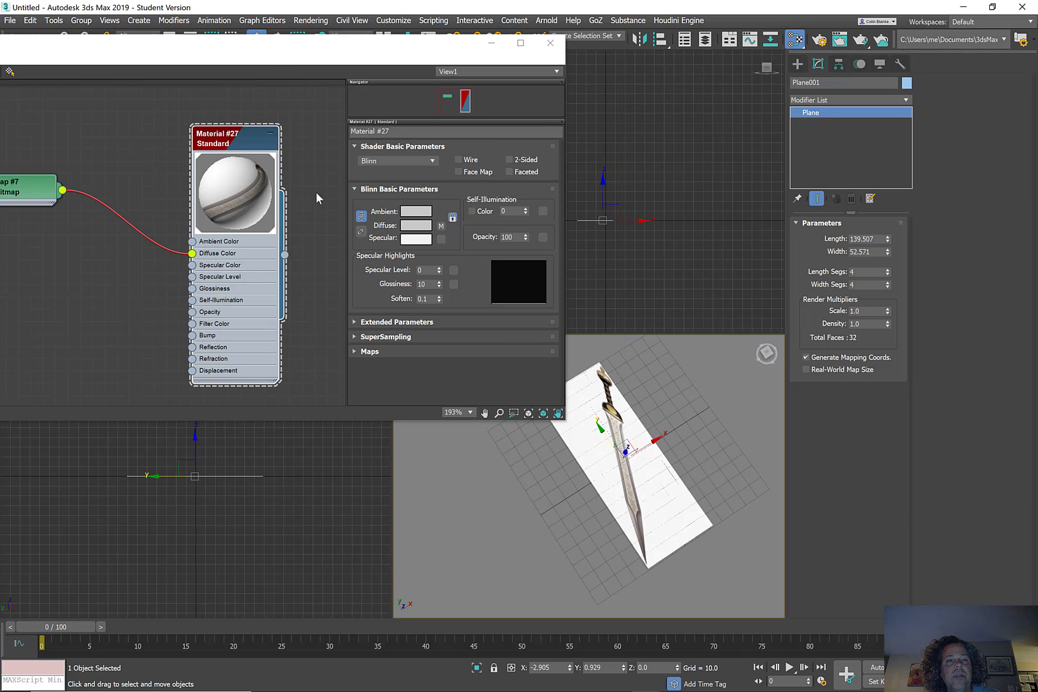
Apply Trim_05.jpg from the WeaponRack images folder in File Explorer directly onto the plane in the perspective view, and minimize the folder window
drag(303, 54, 555, 33)
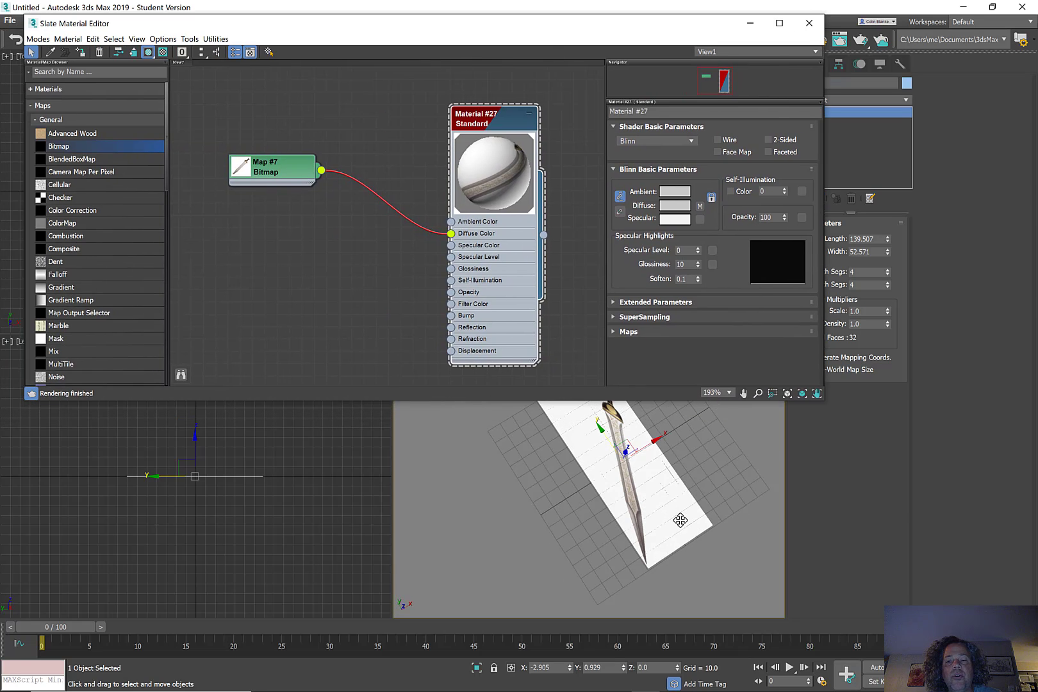
scroll(671, 555, down, 5)
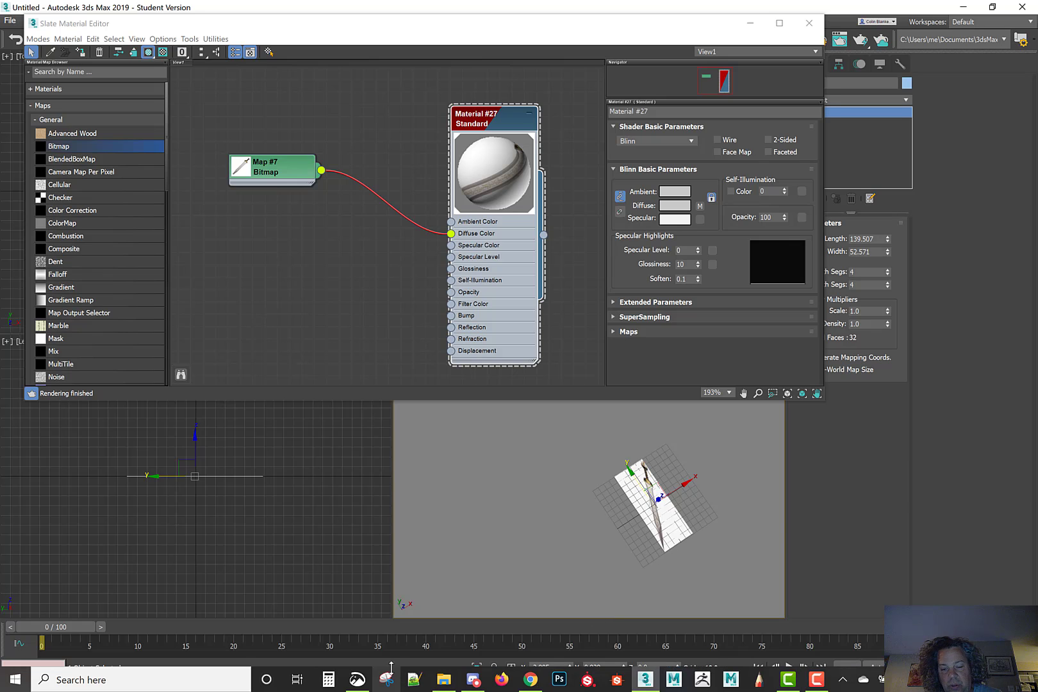
key(m)
key(m)
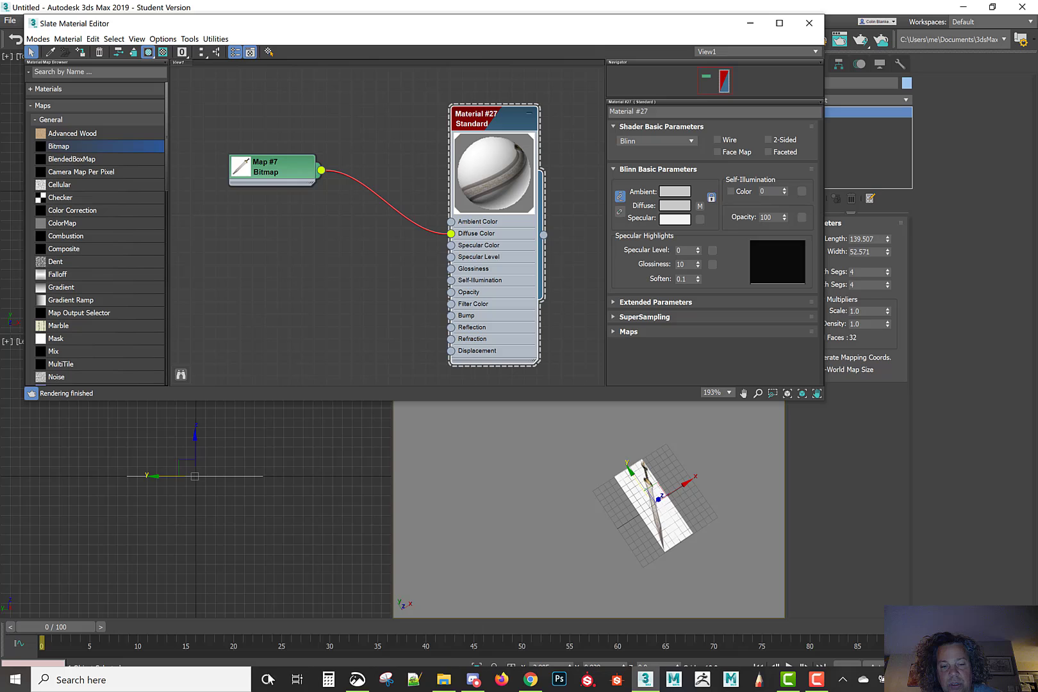
click(443, 679)
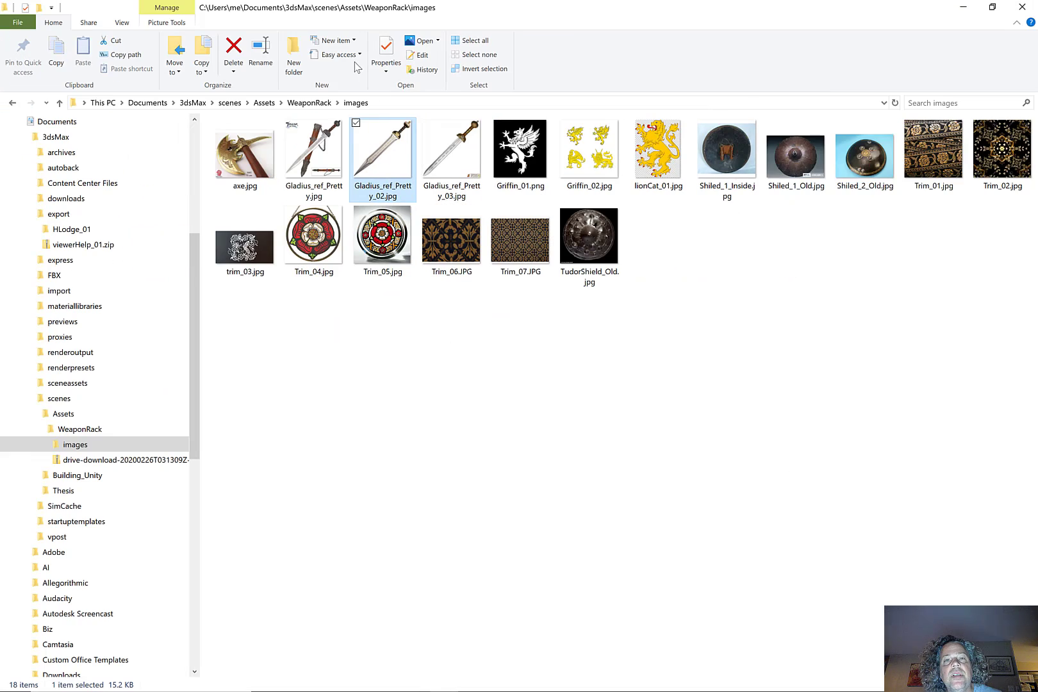
drag(540, 5, 185, 90)
drag(459, 330, 657, 518)
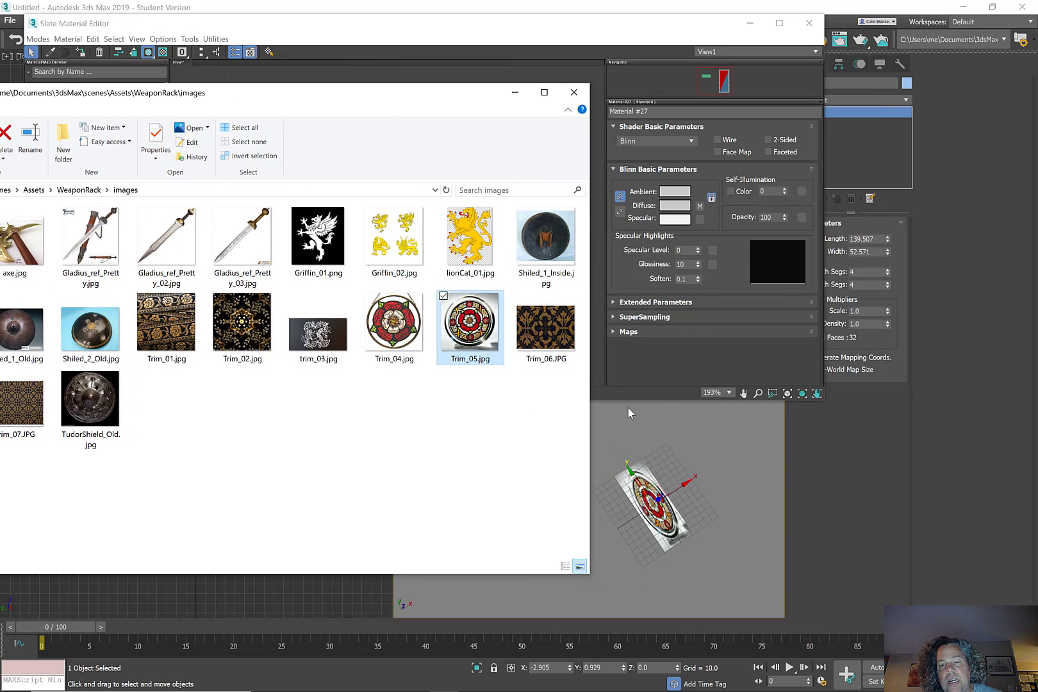
click(514, 92)
Pick the trim material from the plane into the Slate Material Editor's node view
mouse_move(421, 310)
middle_down()
mouse_move(419, 285)
mouse_move(428, 319)
middle_up()
middle_drag(544, 282, 521, 206)
scroll(425, 296, down, 1)
middle_drag(437, 269, 475, 237)
click(282, 87)
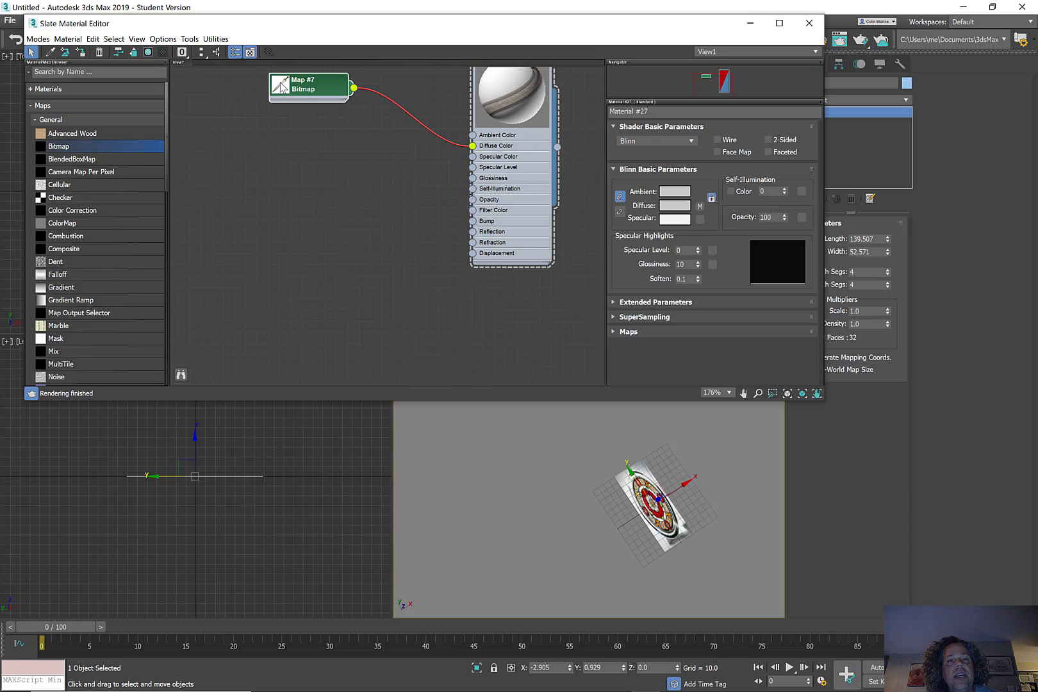
drag(307, 105, 308, 111)
middle_drag(446, 282, 372, 261)
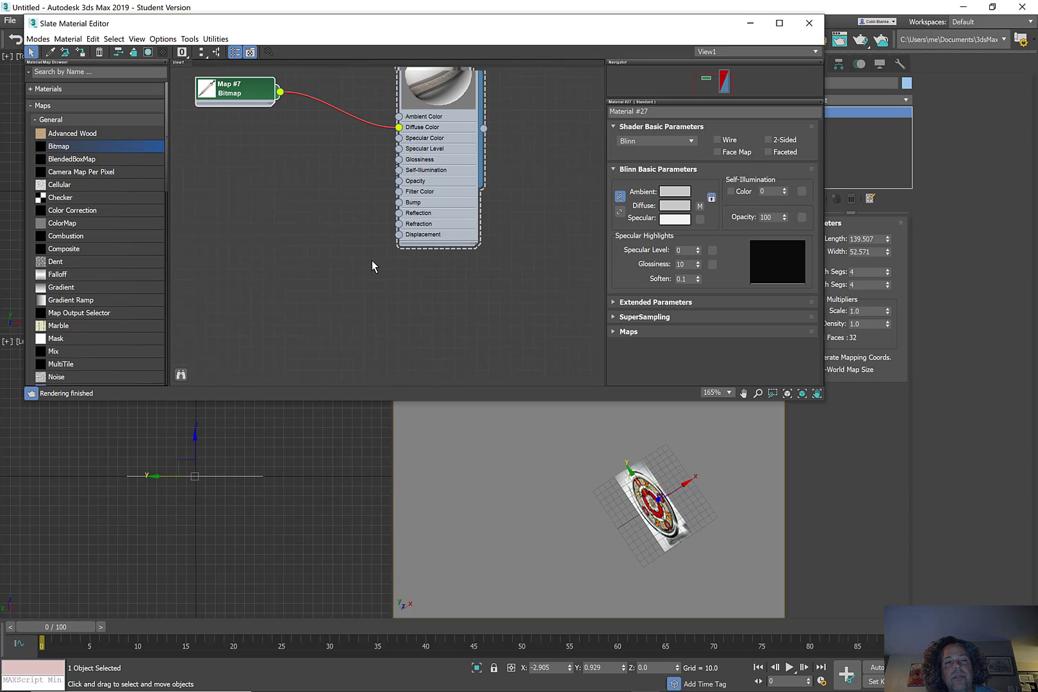
scroll(372, 260, down, 1)
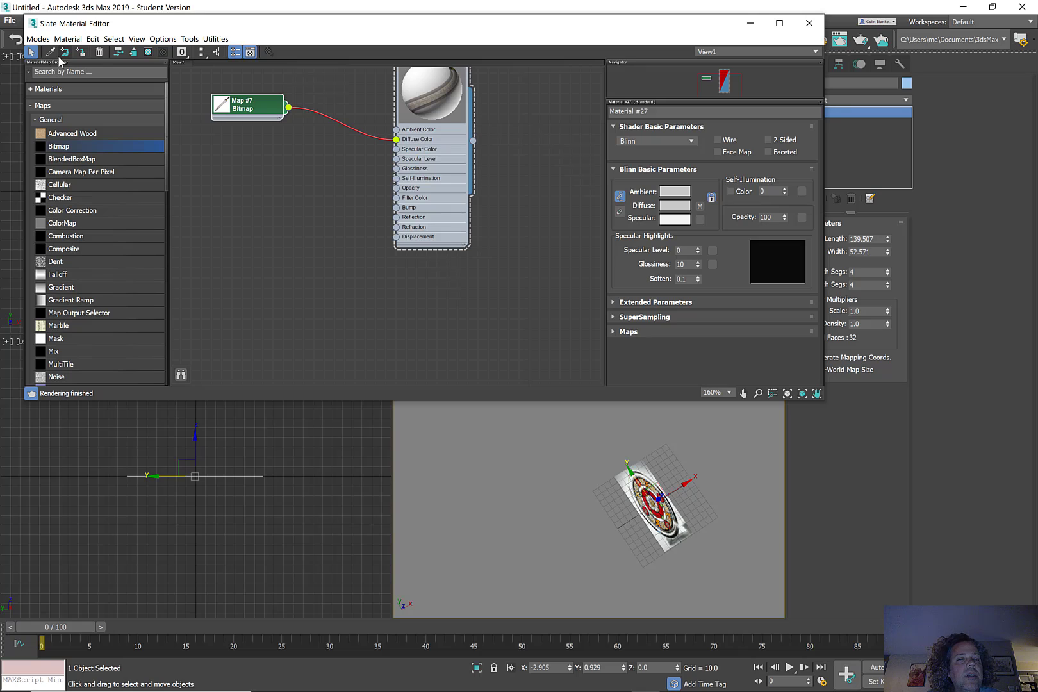
click(50, 52)
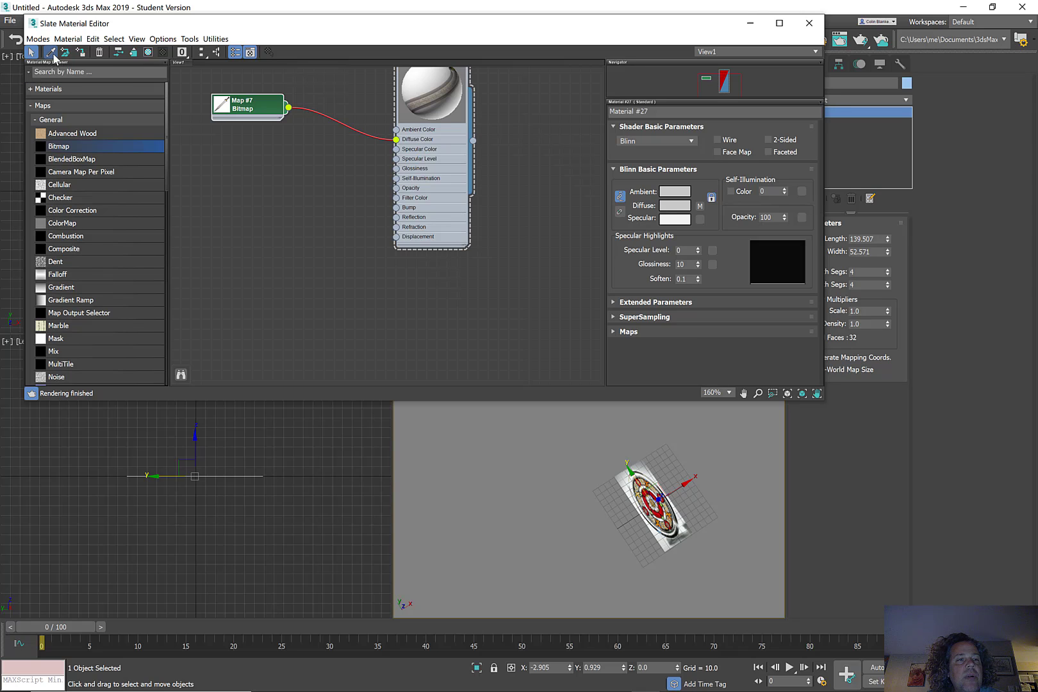
click(638, 495)
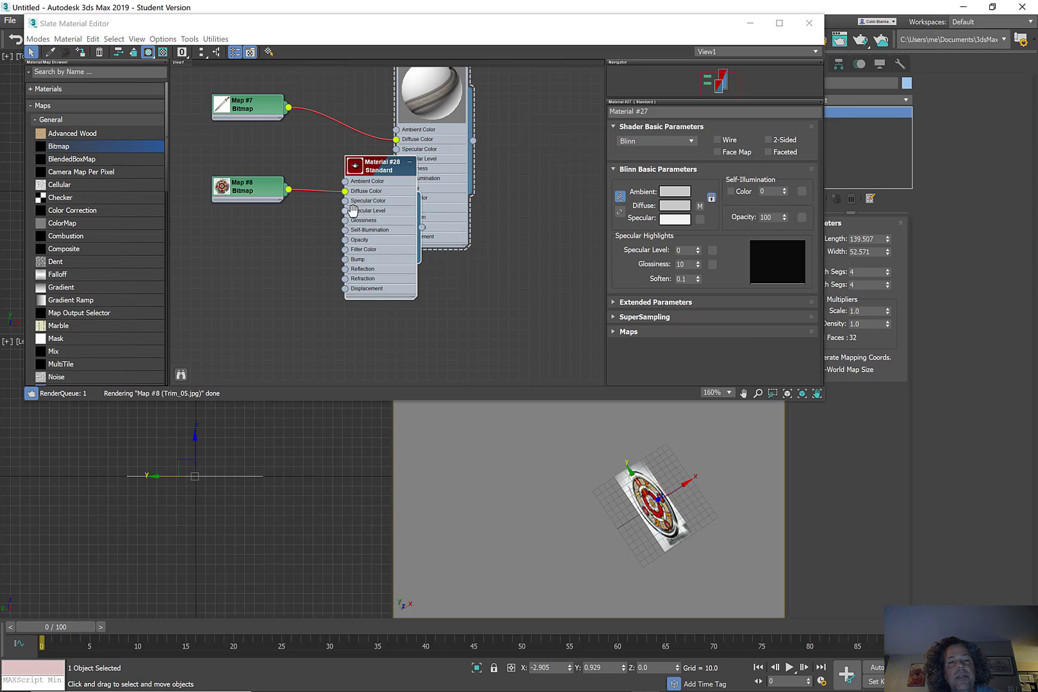
Move the picked trim material and its bitmap node below the gladius material so they no longer overlap it
middle_drag(347, 215, 412, 163)
scroll(412, 163, down, 1)
drag(294, 96, 446, 290)
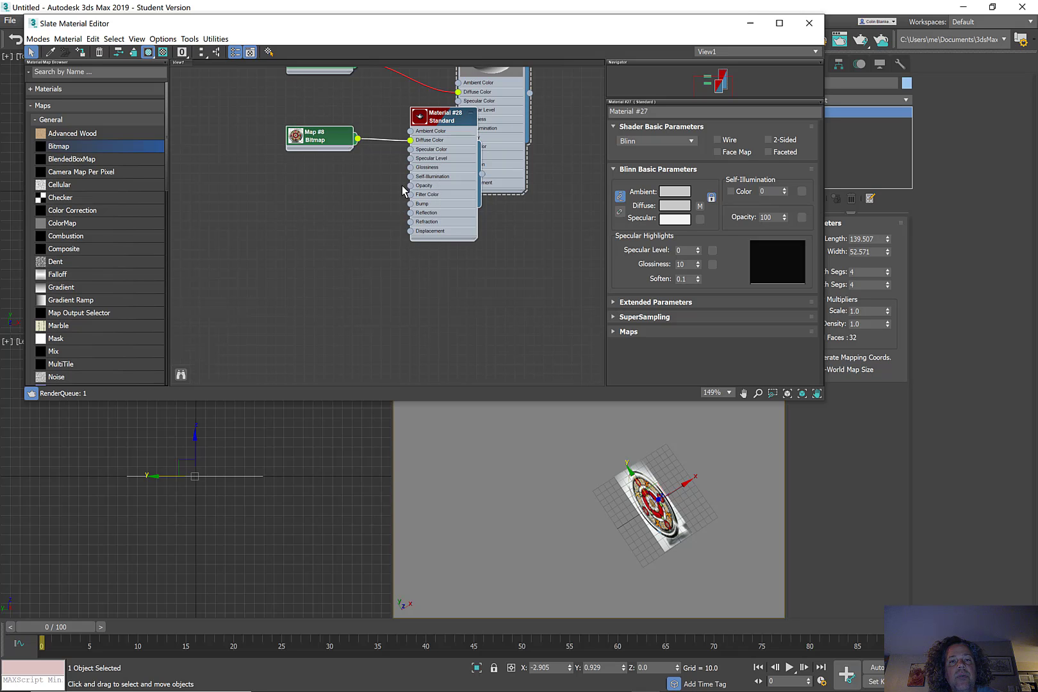
drag(444, 133, 444, 280)
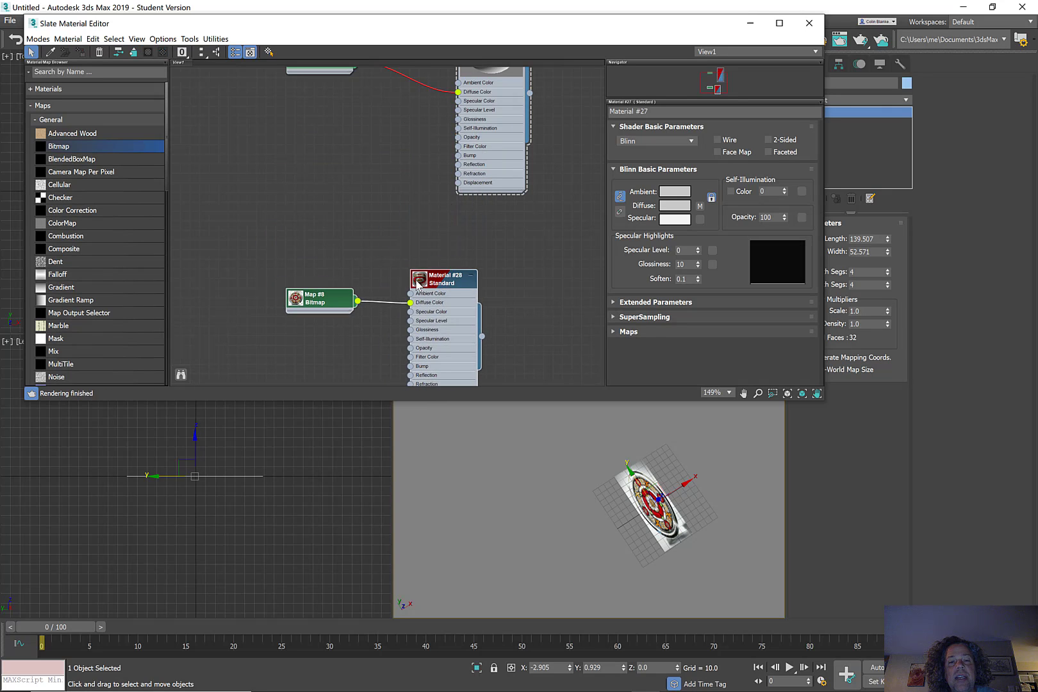
Enlarge the previews of the trim material and its bitmap, and spread the two nodes apart
double_click(418, 282)
middle_drag(387, 262, 400, 190)
drag(340, 283, 222, 259)
click(327, 252)
double_click(295, 301)
click(443, 296)
drag(435, 278, 381, 113)
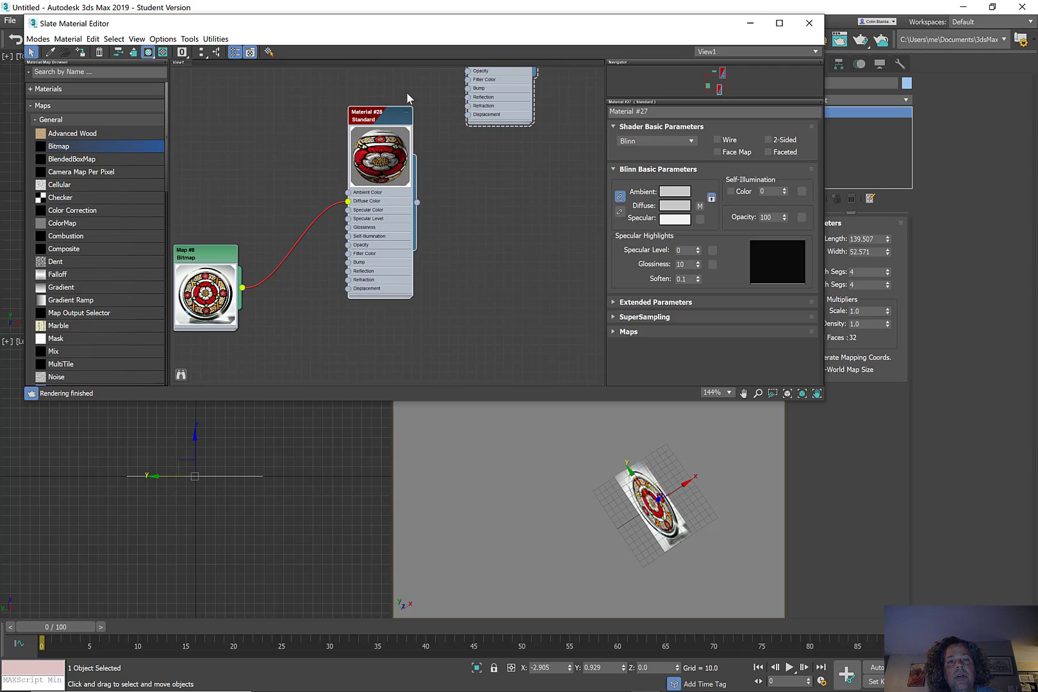
Open the trim material's parameters and move its bitmap node up beside the material
middle_drag(439, 71, 487, 245)
click(532, 130)
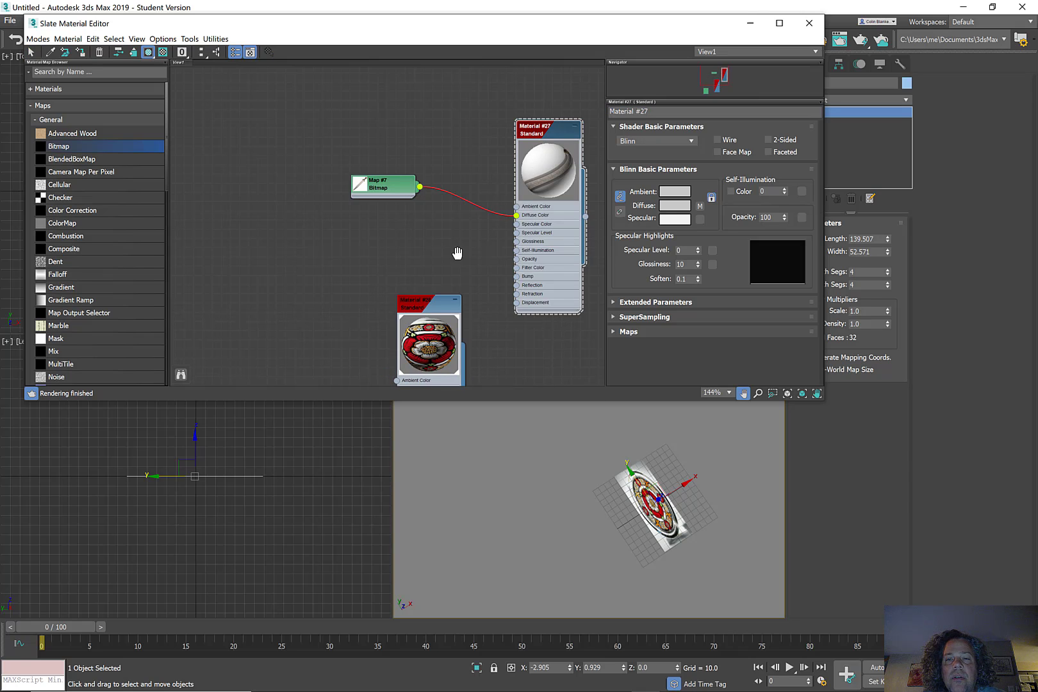
middle_drag(430, 351, 416, 243)
double_click(425, 190)
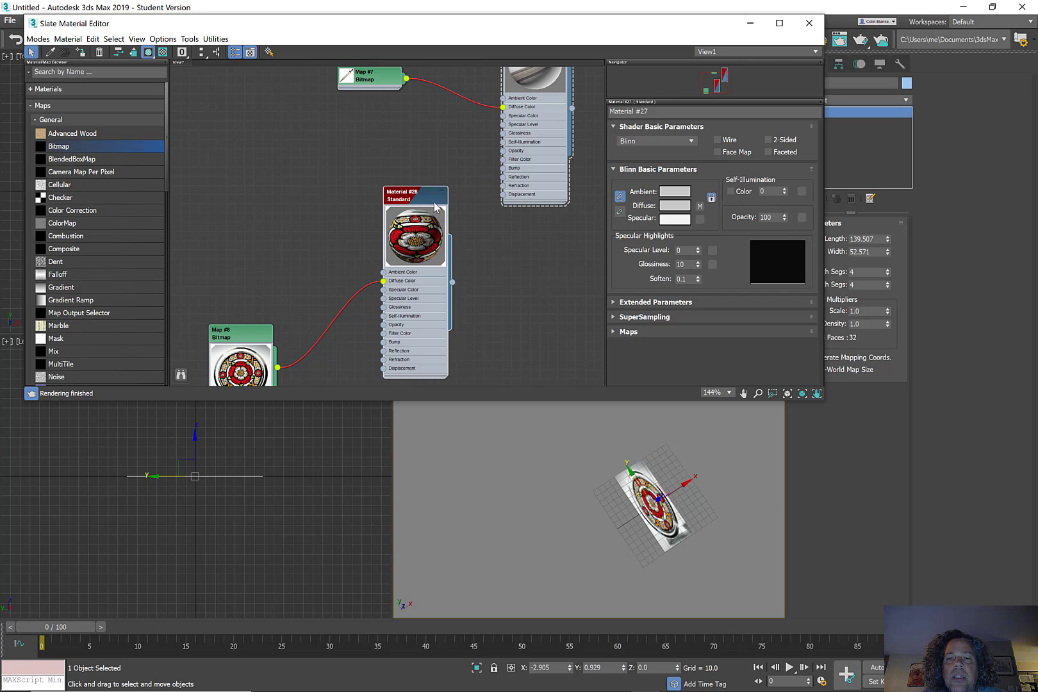
drag(658, 116, 599, 117)
middle_drag(362, 215, 425, 253)
click(349, 265)
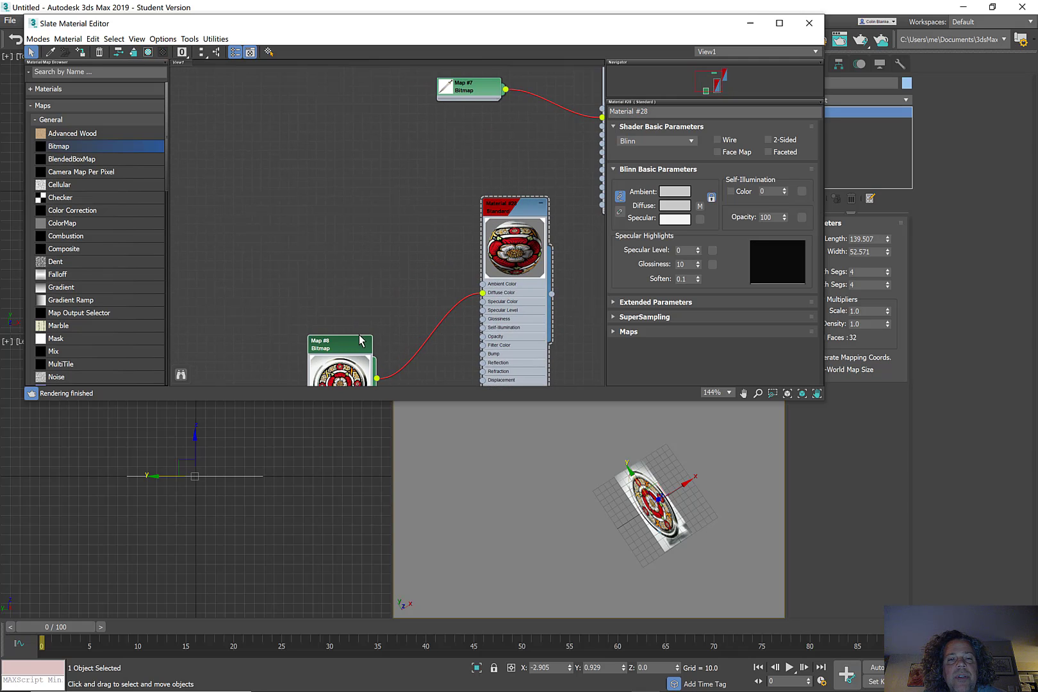
drag(353, 347, 361, 218)
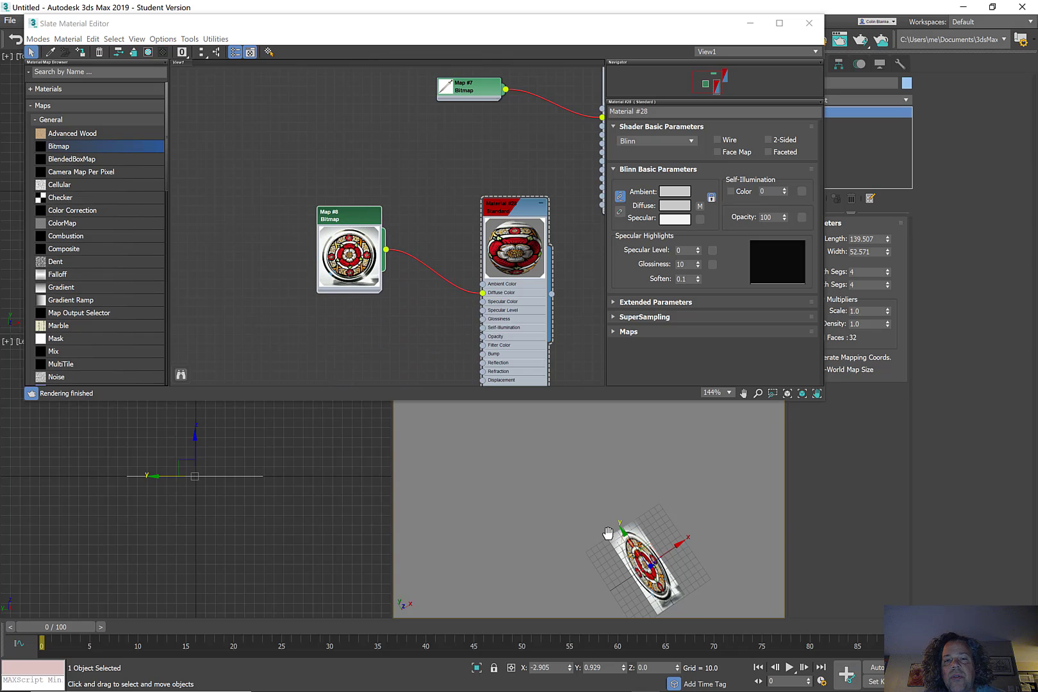
Open the gladius material's parameters, assign that material to the plane again, and close the Slate Material Editor
middle_drag(466, 154, 308, 170)
middle_drag(496, 250, 533, 397)
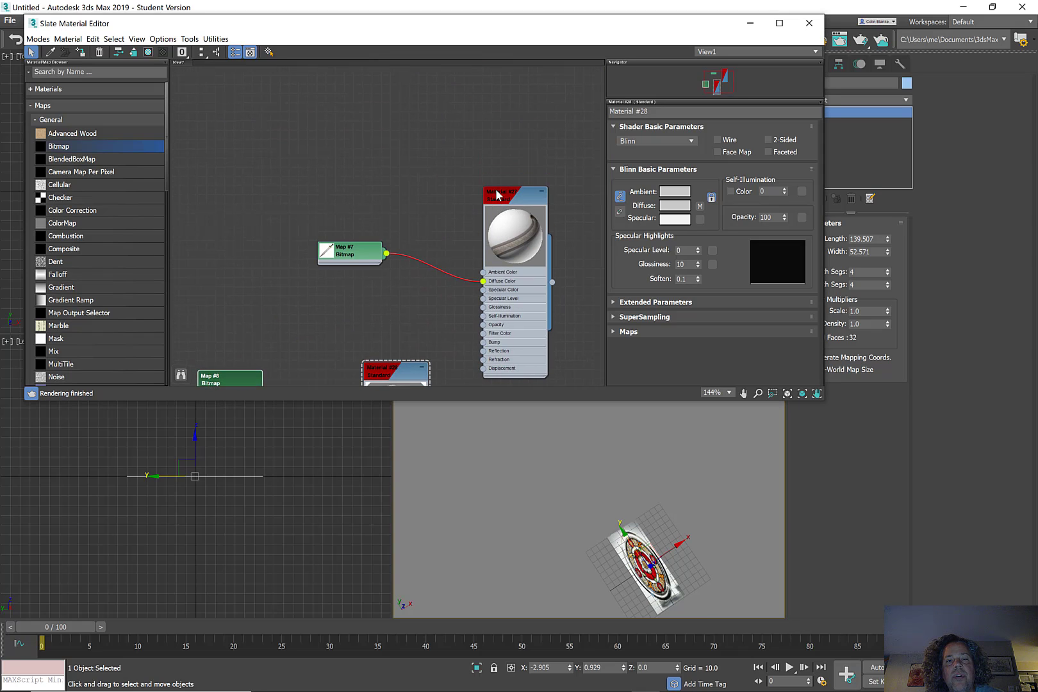
double_click(492, 192)
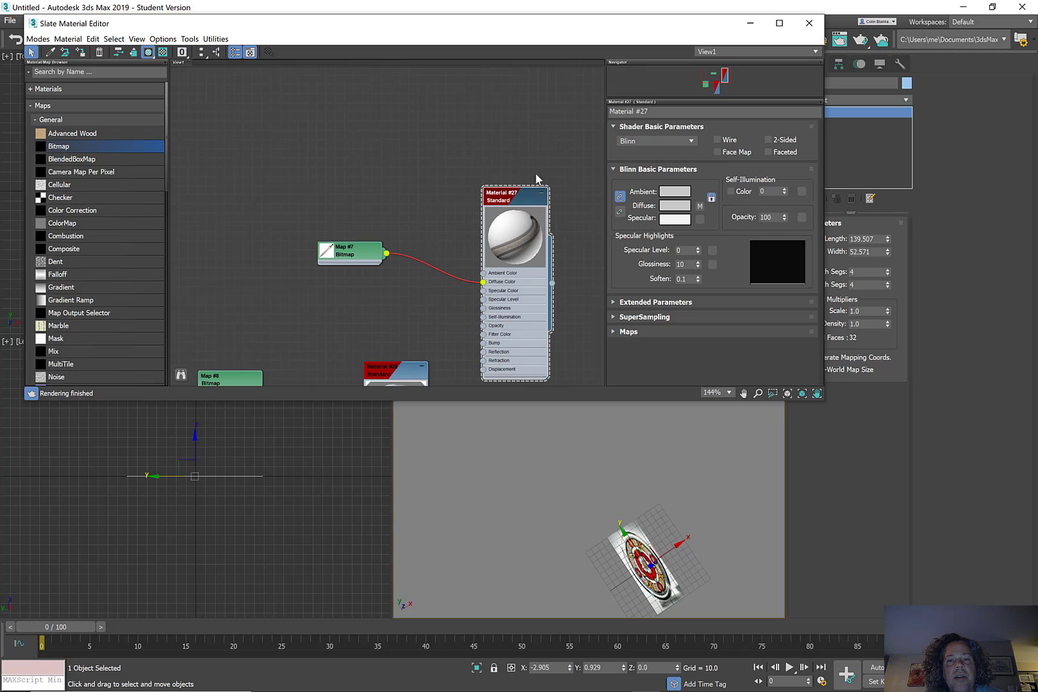
click(79, 56)
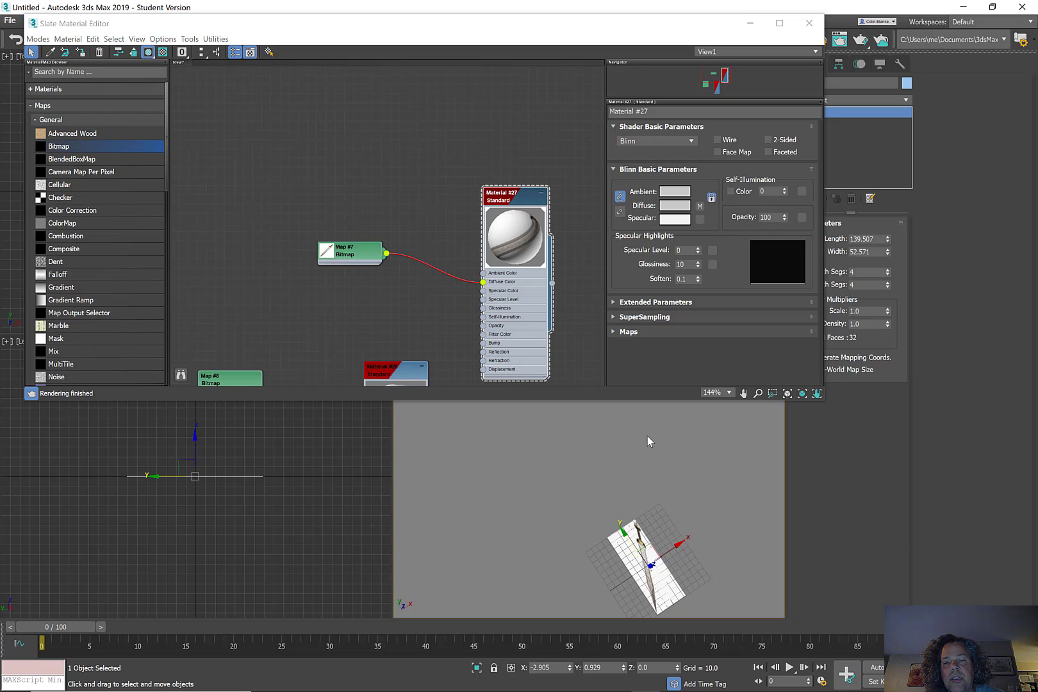
middle_drag(647, 438, 612, 360)
scroll(623, 505, up, 5)
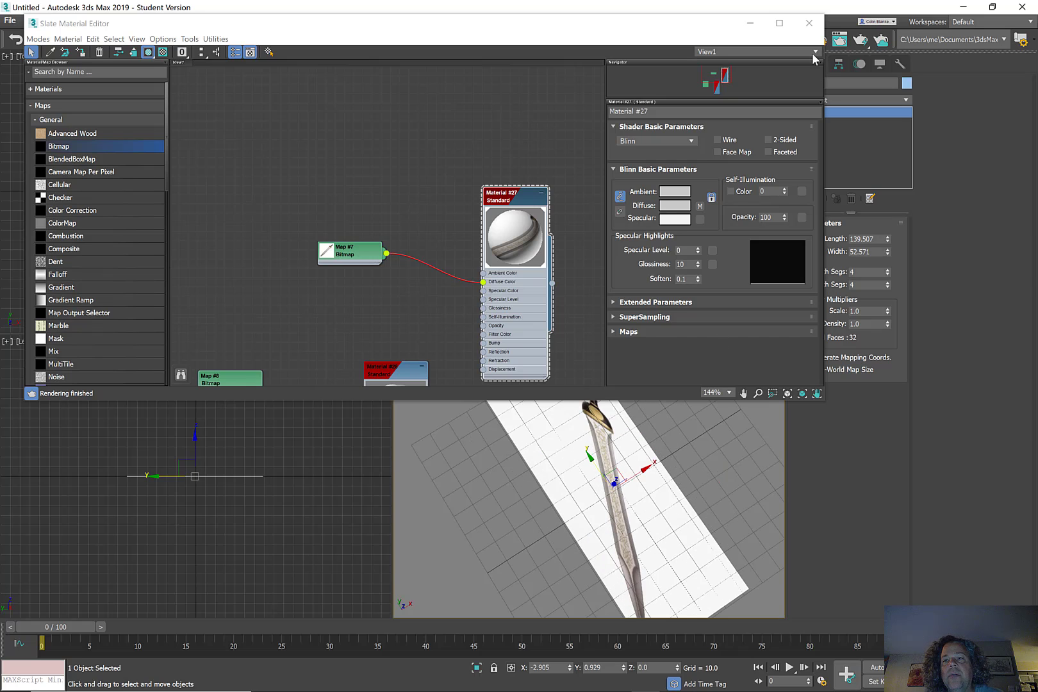
click(808, 25)
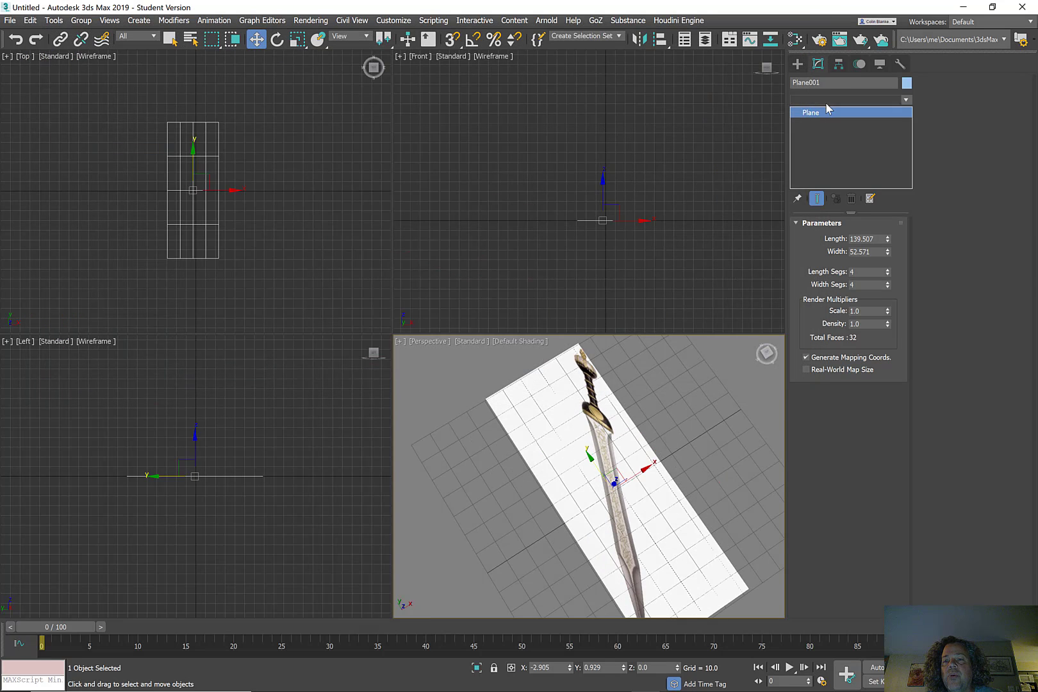
Add a UVW Map modifier to the textured plane
click(877, 99)
drag(906, 192, 936, 524)
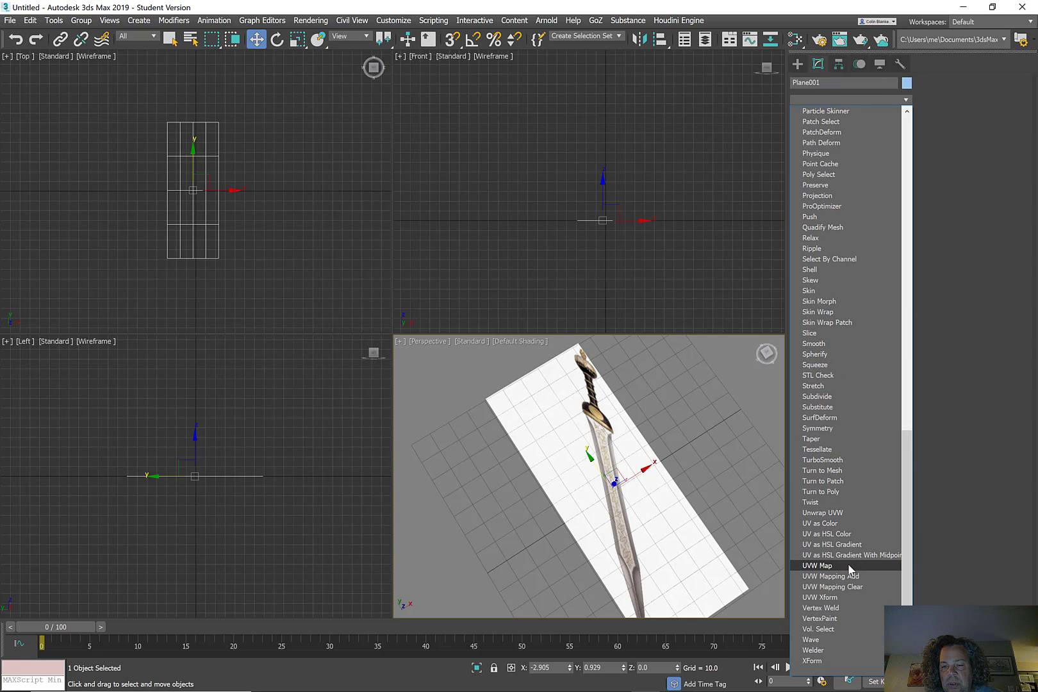
click(818, 565)
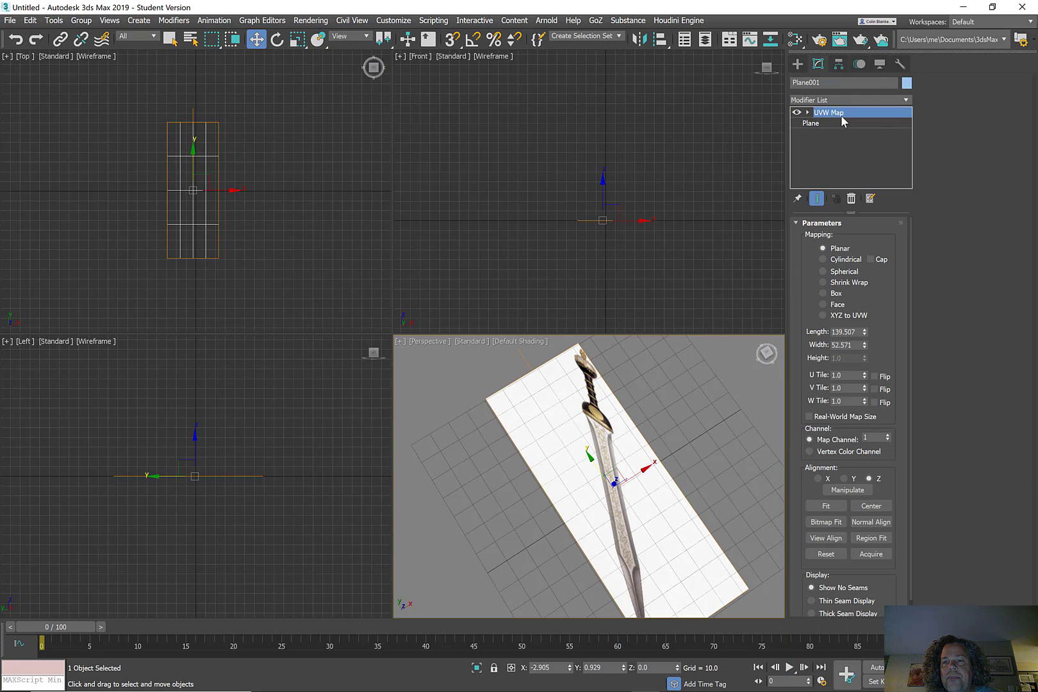
mouse_move(601, 403)
alt+middle_down()
mouse_move(606, 447)
mouse_move(590, 432)
mouse_move(590, 408)
alt+middle_up()
scroll(590, 432, down, 3)
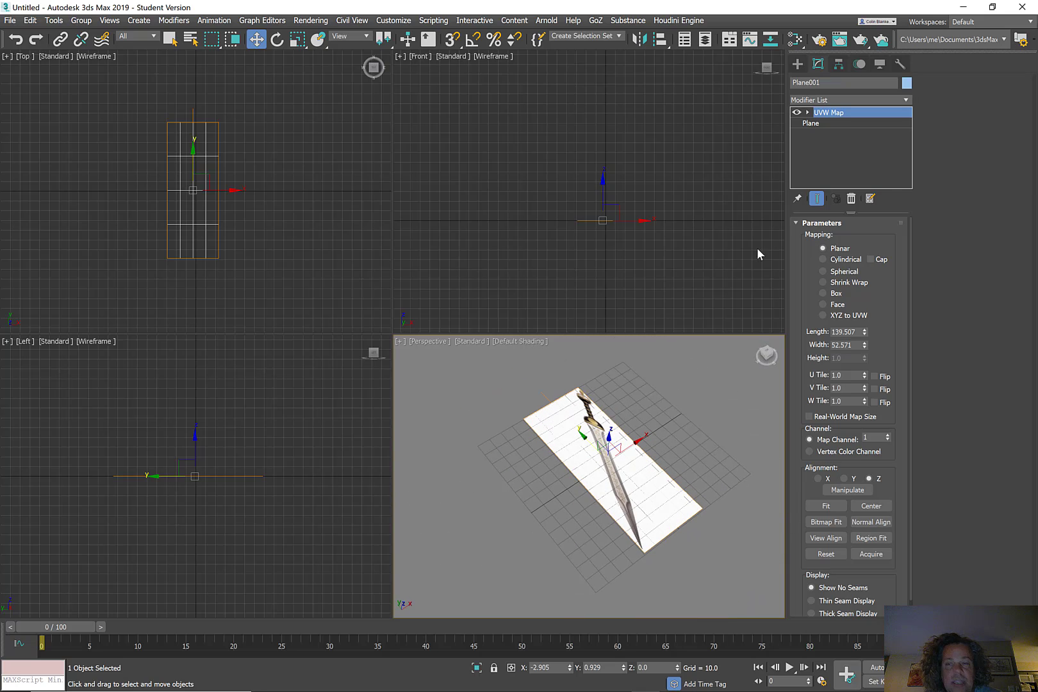
Open the gizmo level of the UVW Map modifier, try rotating the gizmo about Z, and undo that rotation
click(820, 124)
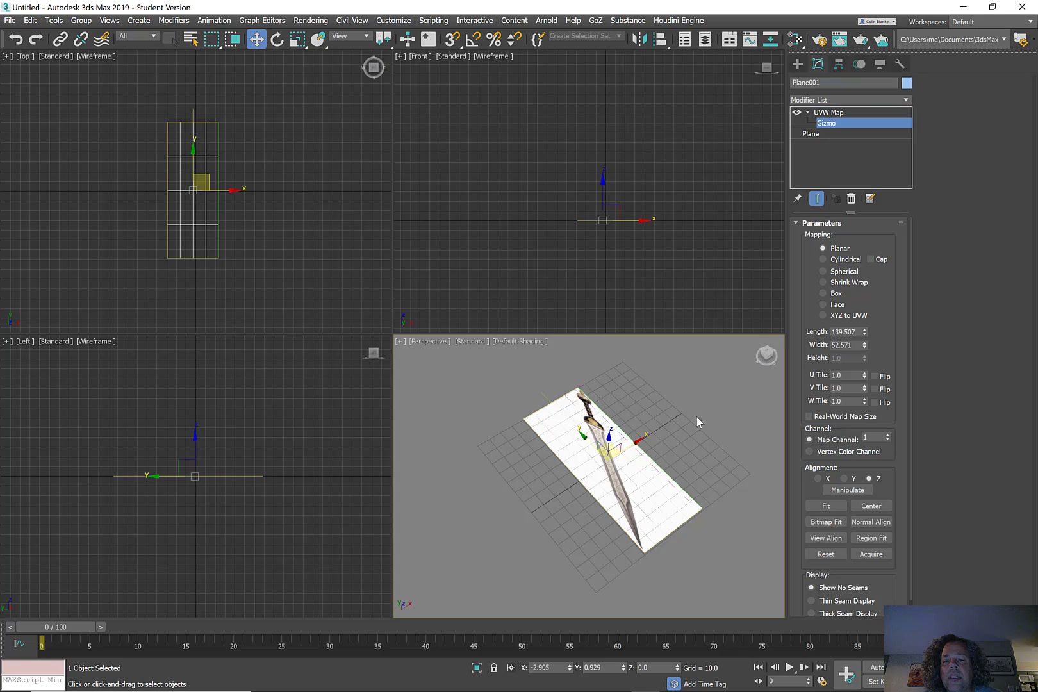
alt+middle_drag(696, 417, 664, 450)
key(e)
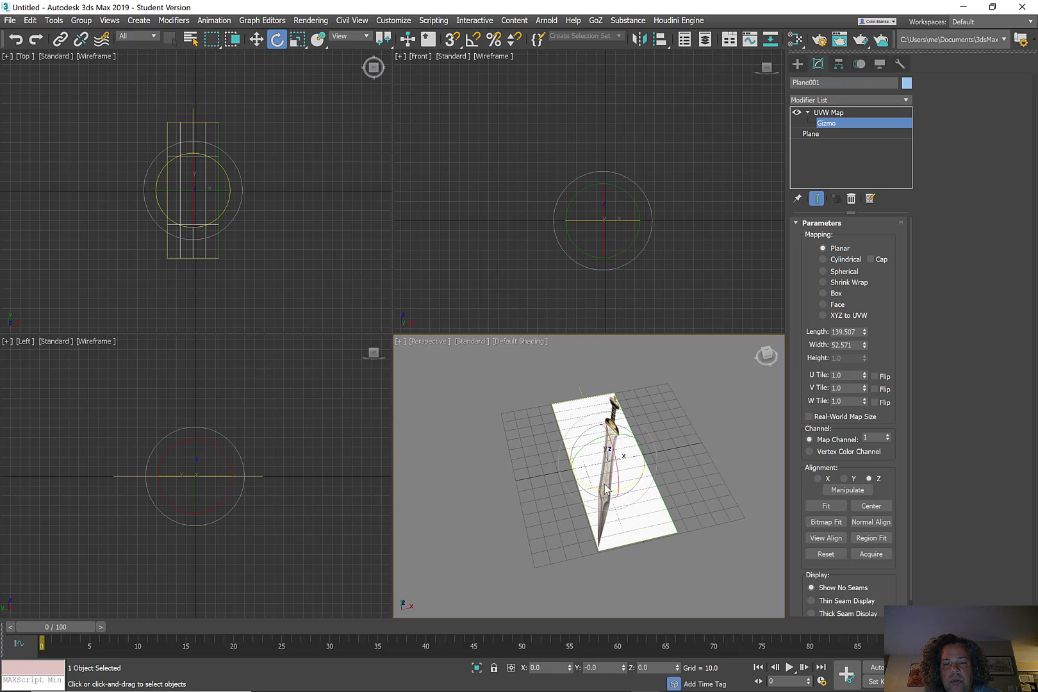
drag(604, 494, 618, 492)
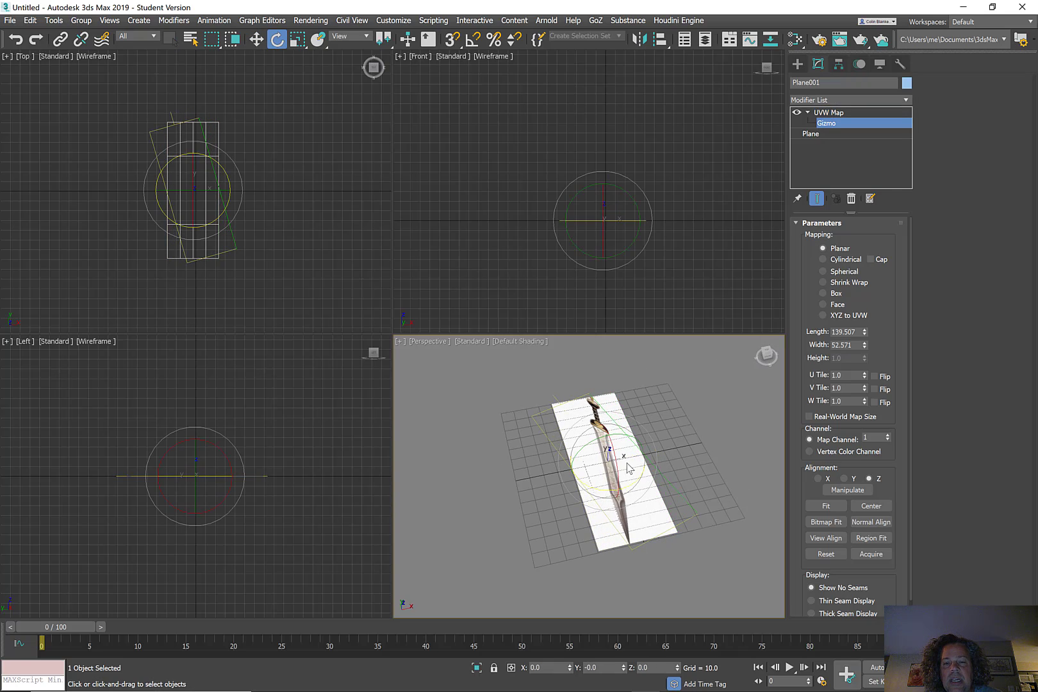
key(ctrl+z)
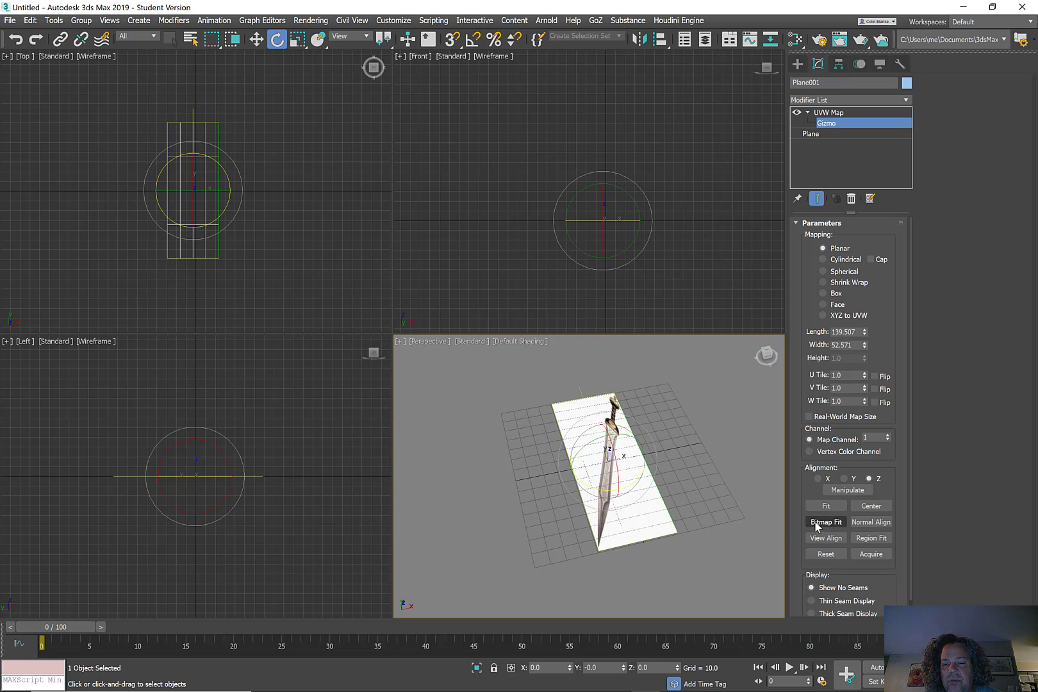
Start a Bitmap Fit for the gizmo and copy the WeaponRack\images folder path from File Explorer
click(817, 522)
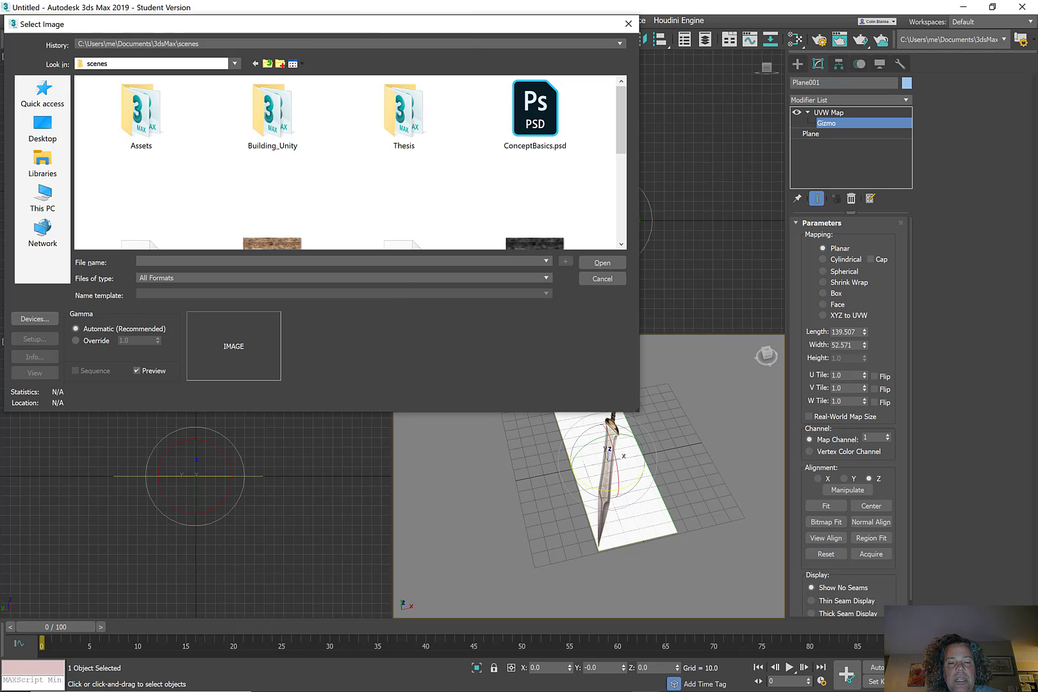
click(443, 687)
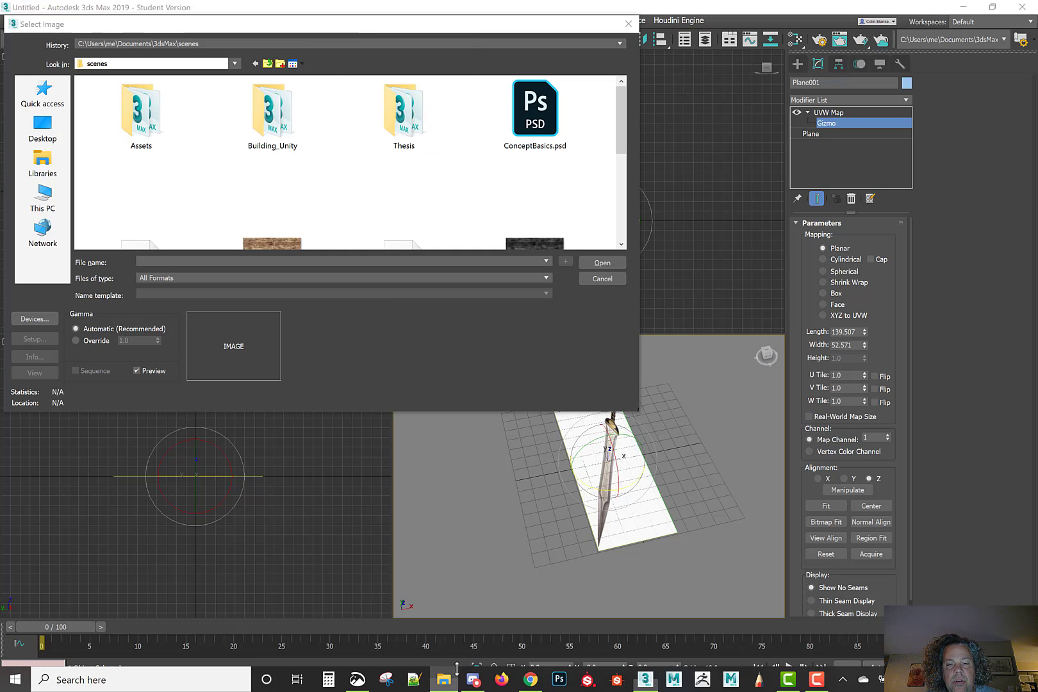
drag(326, 98, 601, 70)
click(441, 162)
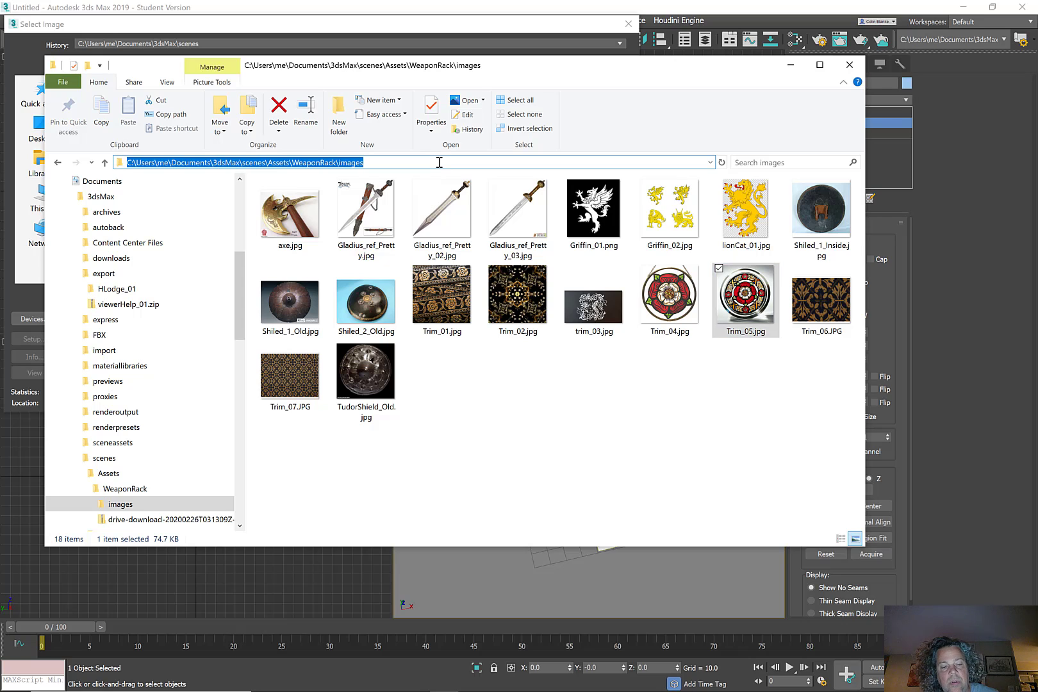
click(425, 29)
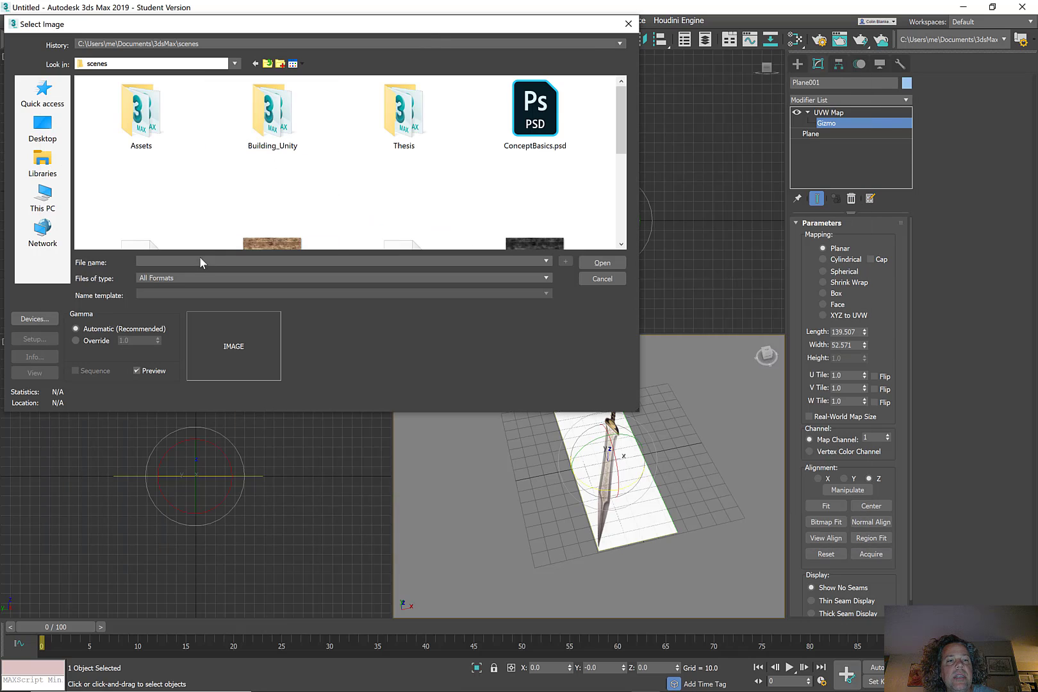
Go to the copied images folder path and fit the gizmo to Gladius_ref_Pretty_02.jpg
key(ctrl+v)
key(Return)
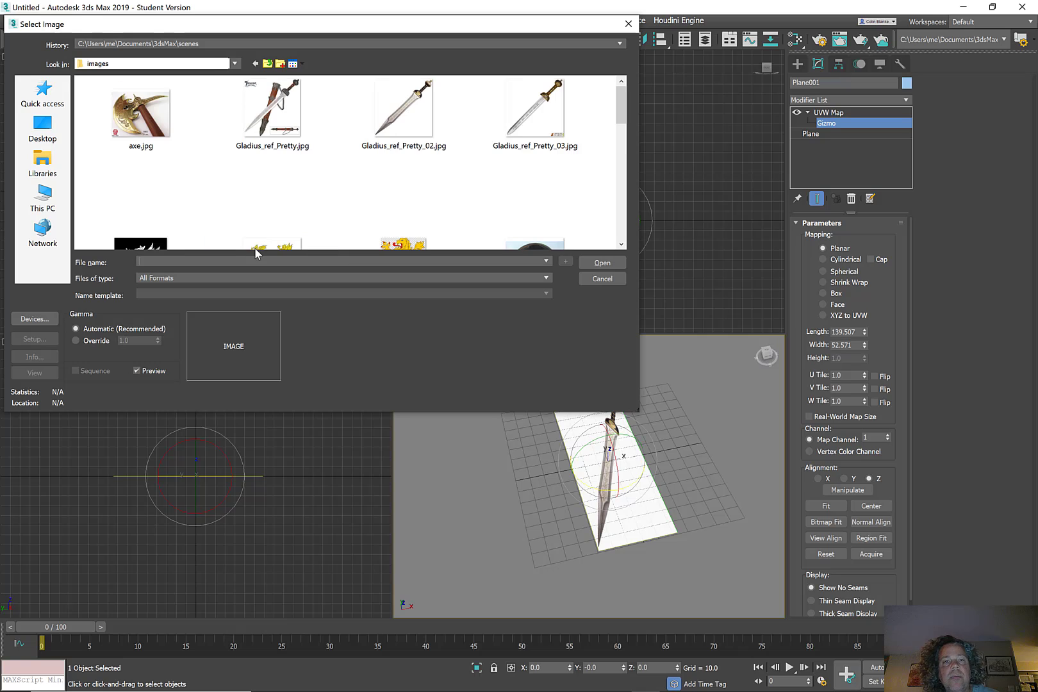
click(404, 110)
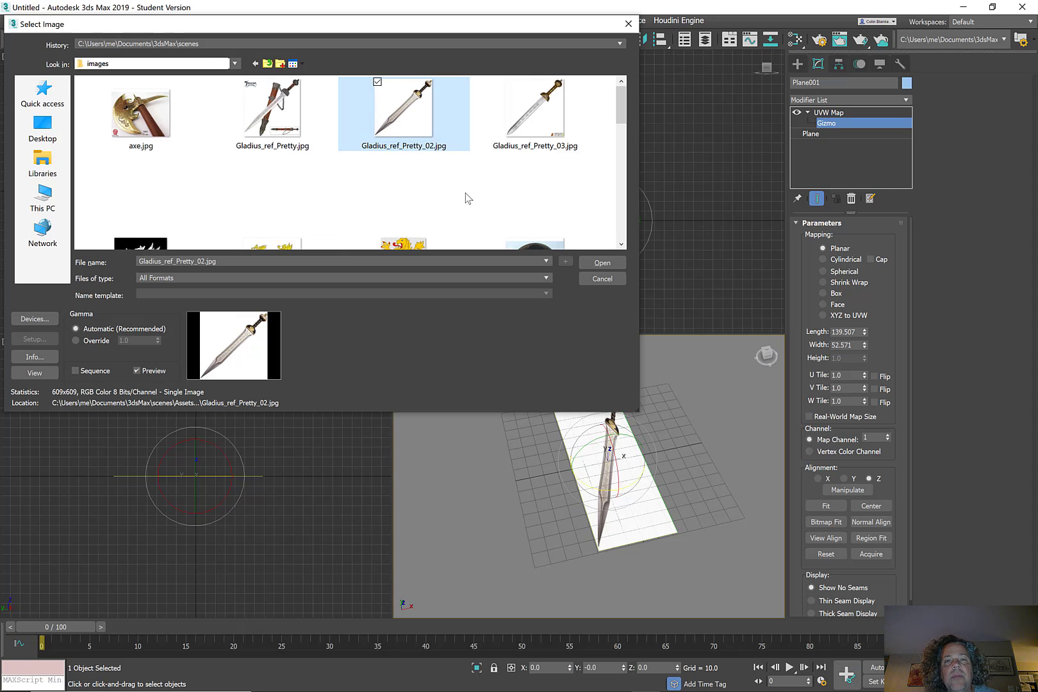
key(Return)
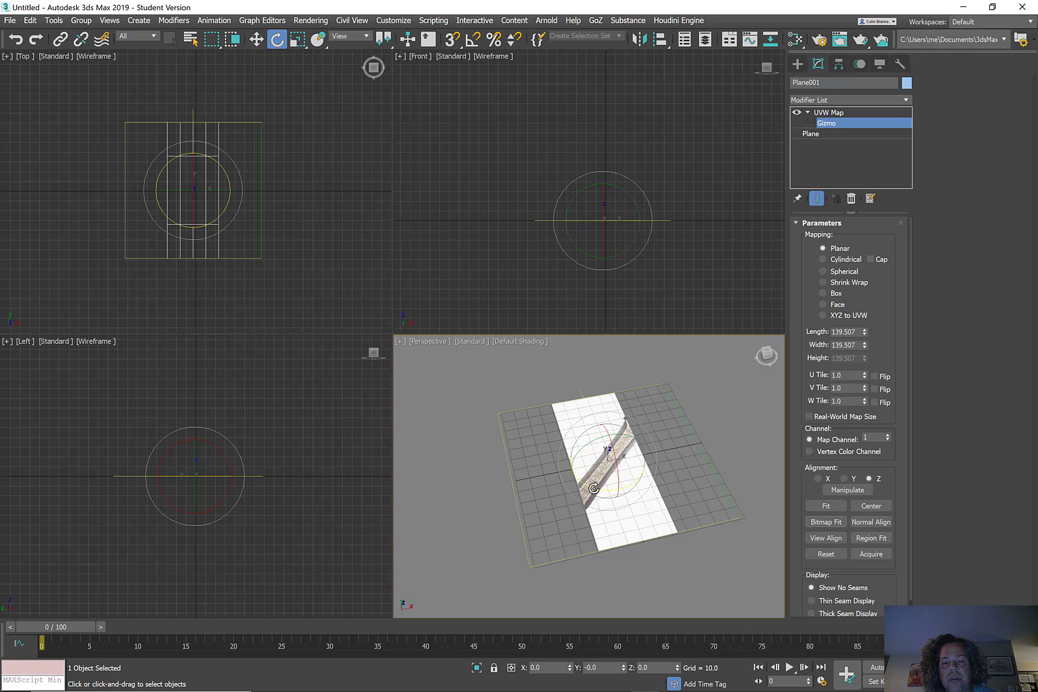
Rotate the gizmo about 45.6 degrees around Z so the sword runs along the plane, and return the view to perspective
drag(589, 487, 616, 500)
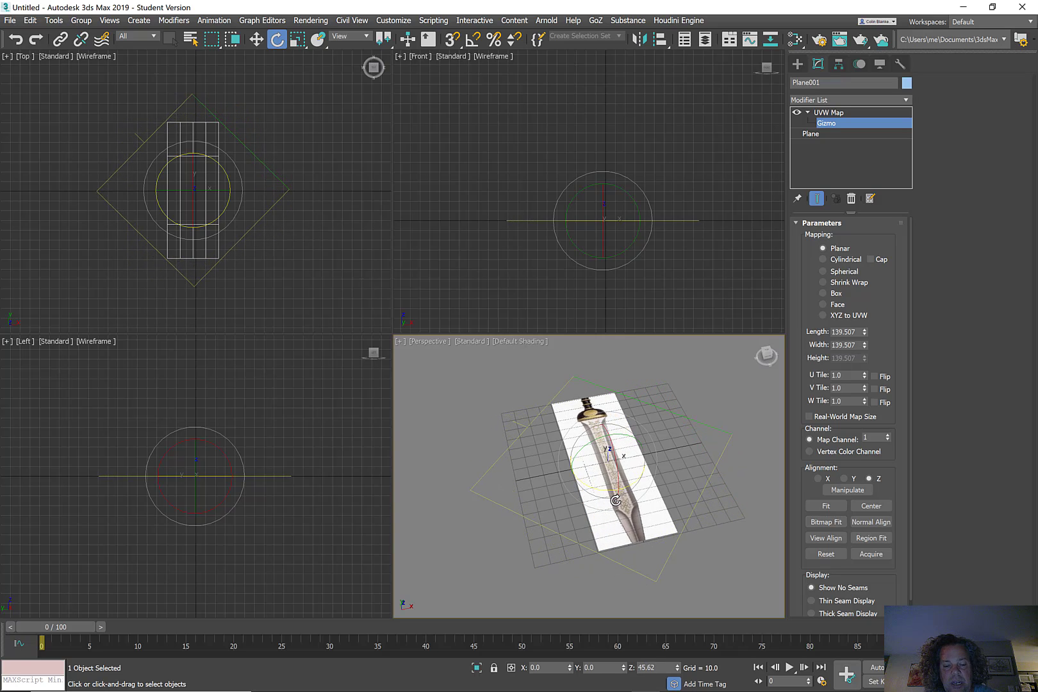
key(t)
alt+middle_drag(616, 501, 665, 513)
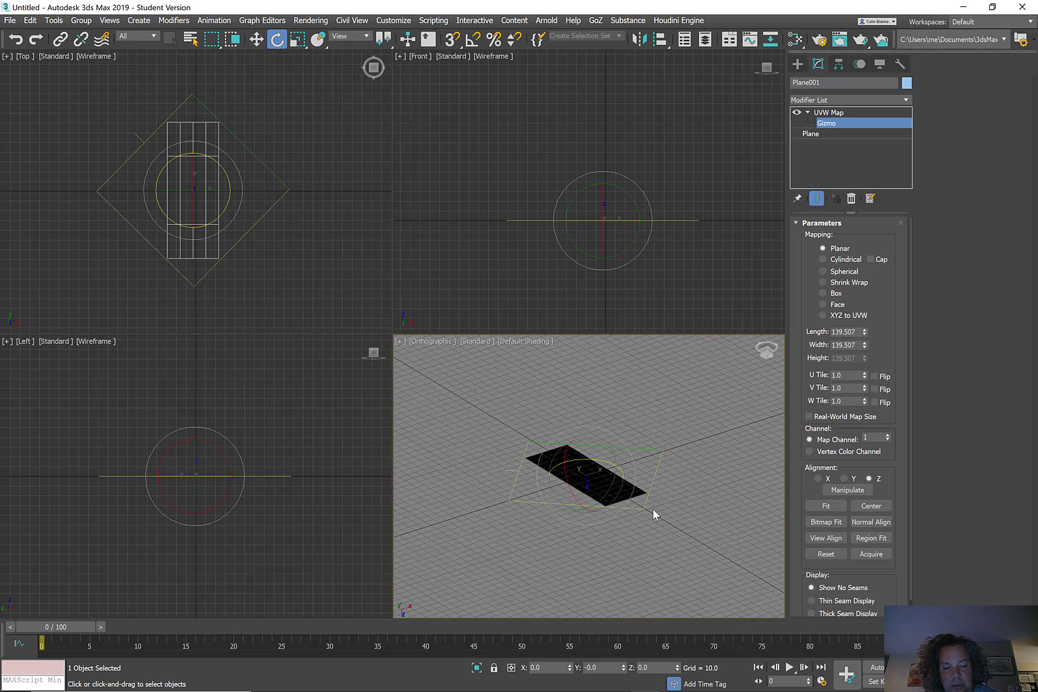
key(p)
scroll(589, 493, up, 5)
alt+middle_drag(588, 494, 584, 430)
scroll(570, 428, down, 5)
Scale the gizmo down uniformly until the whole gladius, from pommel to tip, fits on the plane
key(r)
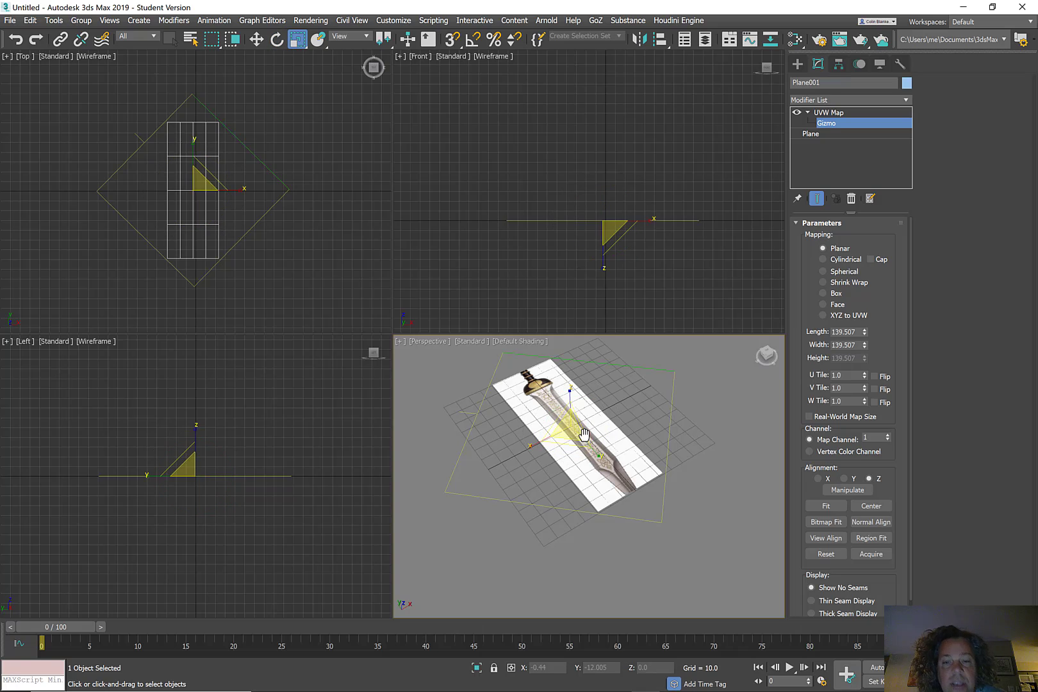
drag(594, 453, 542, 418)
alt+middle_drag(553, 442, 553, 453)
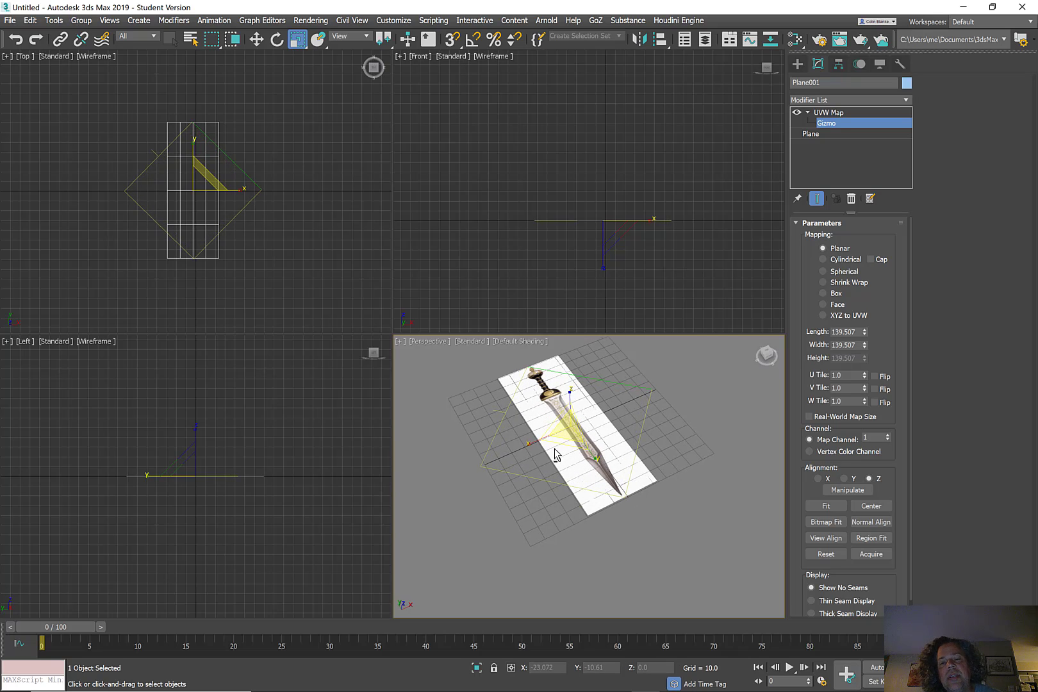
Leave the gizmo level, deselect the plane, and inspect the gladius image on it
click(838, 113)
alt+middle_drag(667, 389, 702, 384)
click(702, 384)
scroll(615, 420, up, 3)
alt+middle_drag(609, 417, 635, 440)
middle_drag(636, 439, 621, 485)
scroll(620, 484, down, 3)
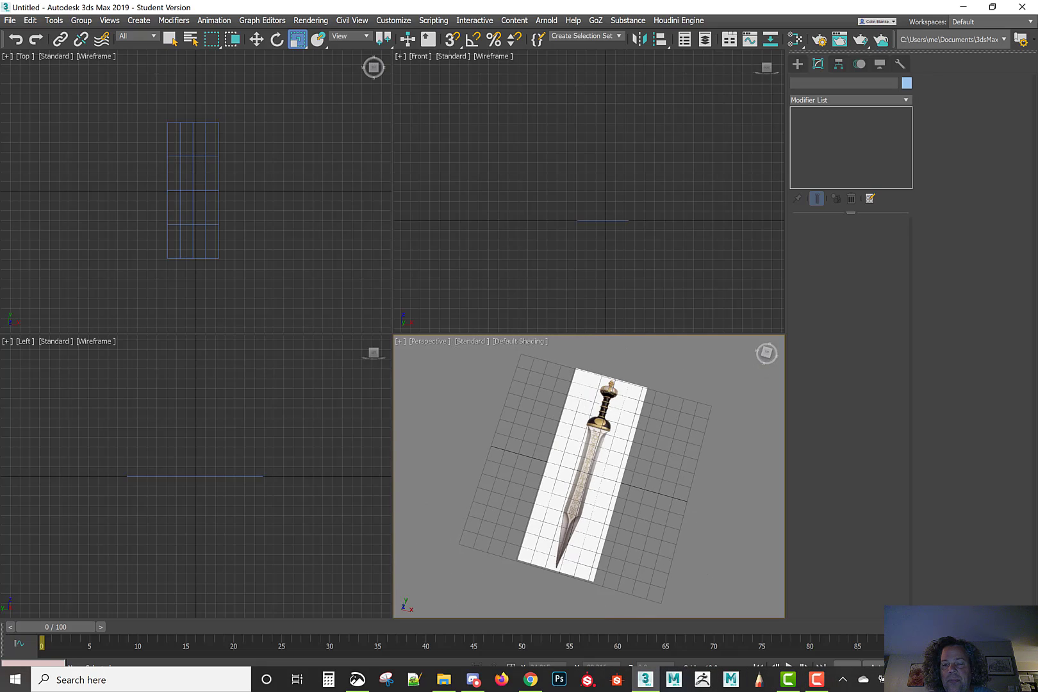